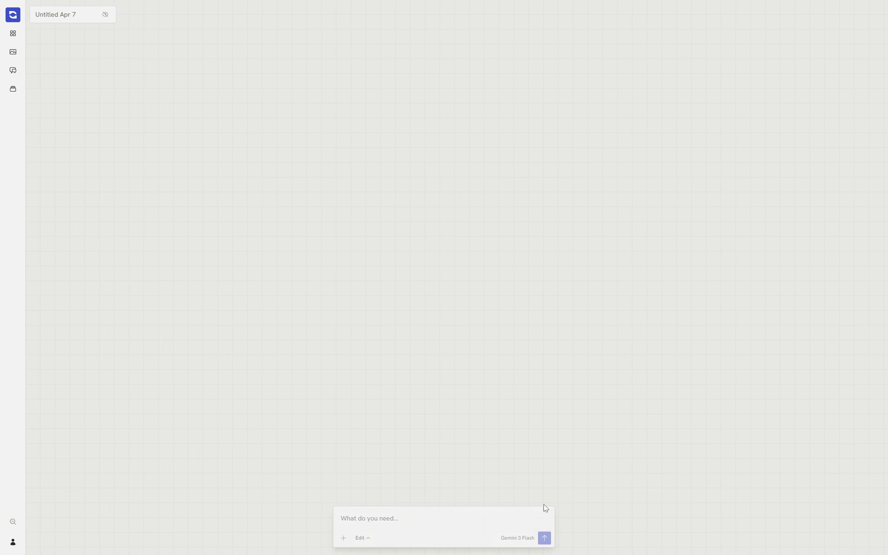
Step: Open the node picker on the empty canvas and look through the available models and tools
double_click(320, 181)
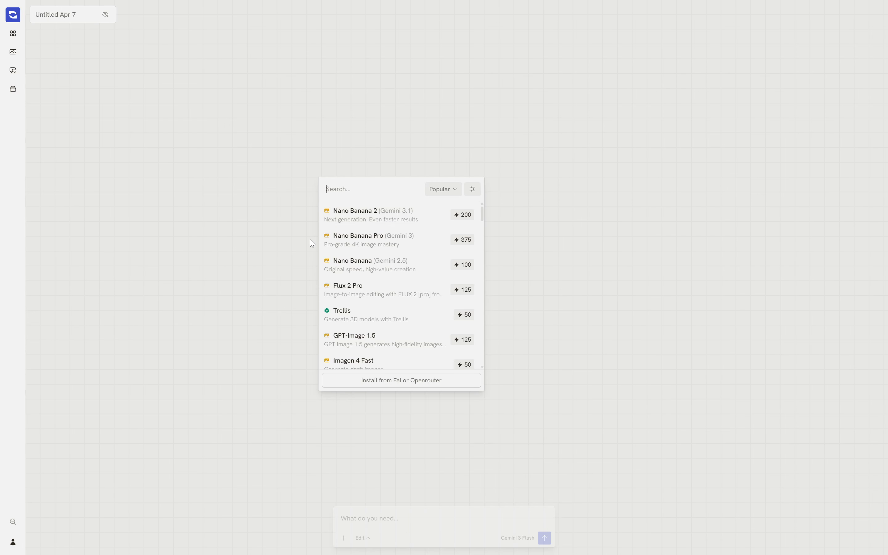
click(230, 143)
double_click(231, 143)
scroll(303, 238, down, 15)
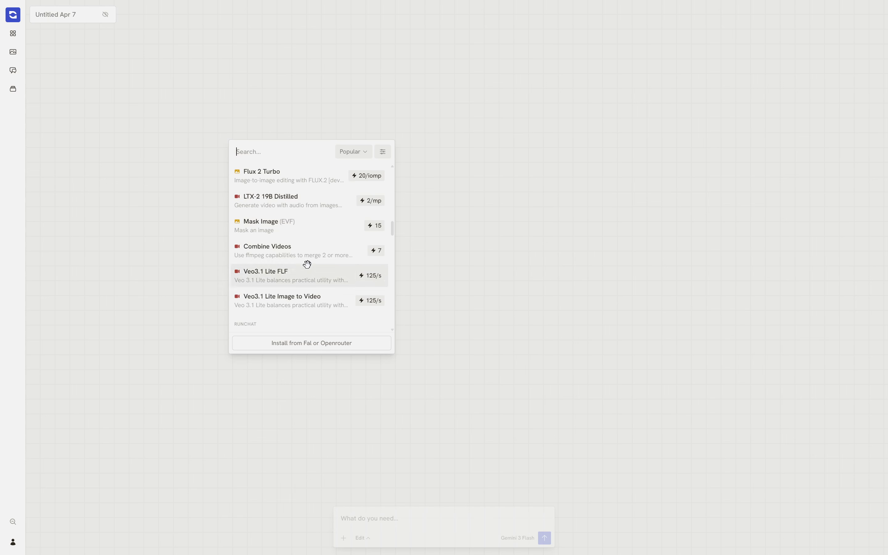
scroll(306, 261, down, 5)
scroll(293, 226, up, 15)
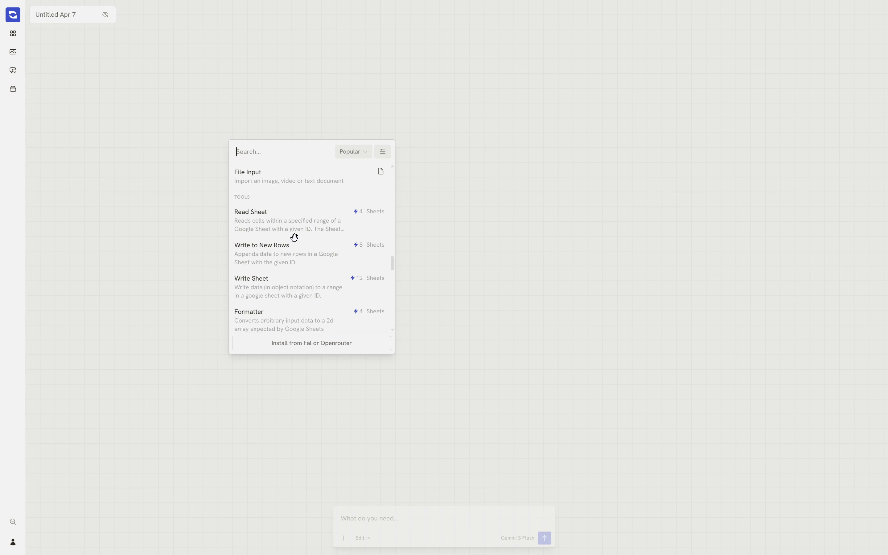
scroll(294, 234, up, 10)
click(233, 125)
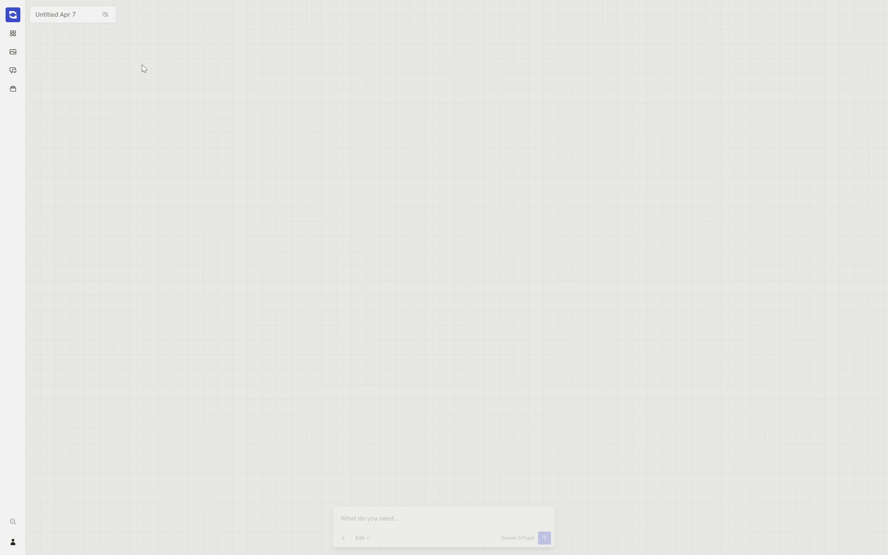
Step: Add a Nano Banana 2 (Gemini 3.1) node to the canvas from the node library
click(16, 38)
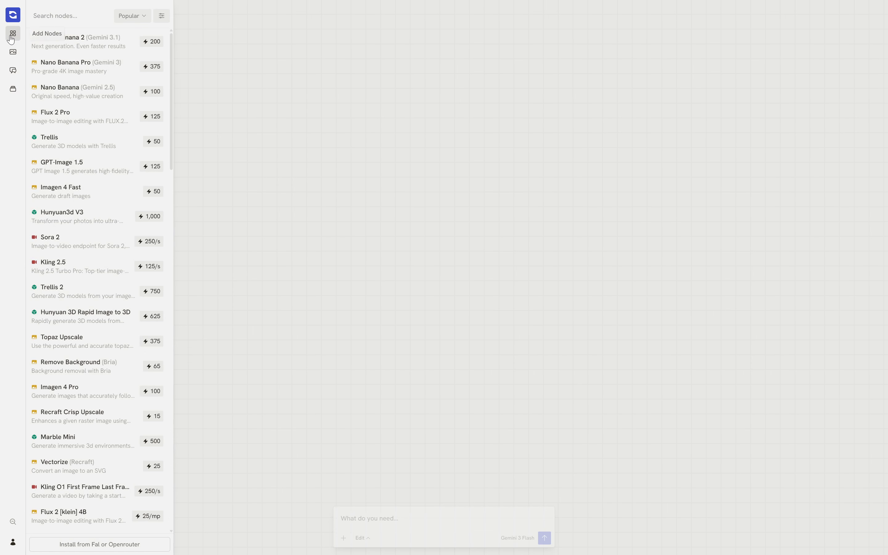
click(101, 41)
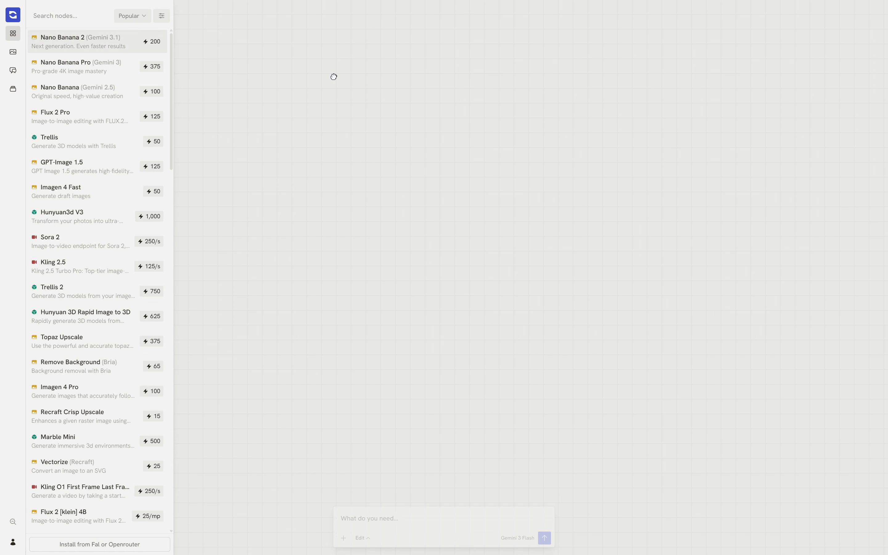
click(275, 145)
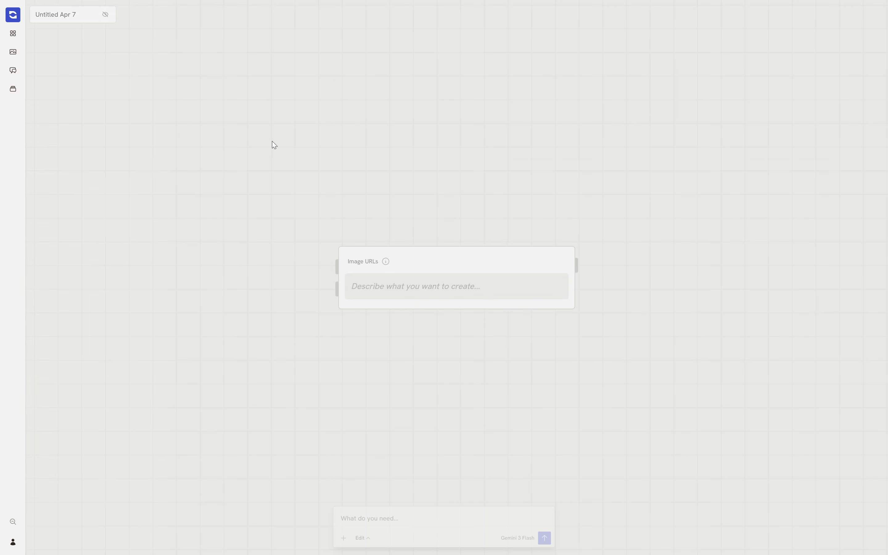
Step: Search the canvas node picker for "nano" and add a Nano Banana node above the existing node
double_click(366, 131)
scroll(403, 232, down, 10)
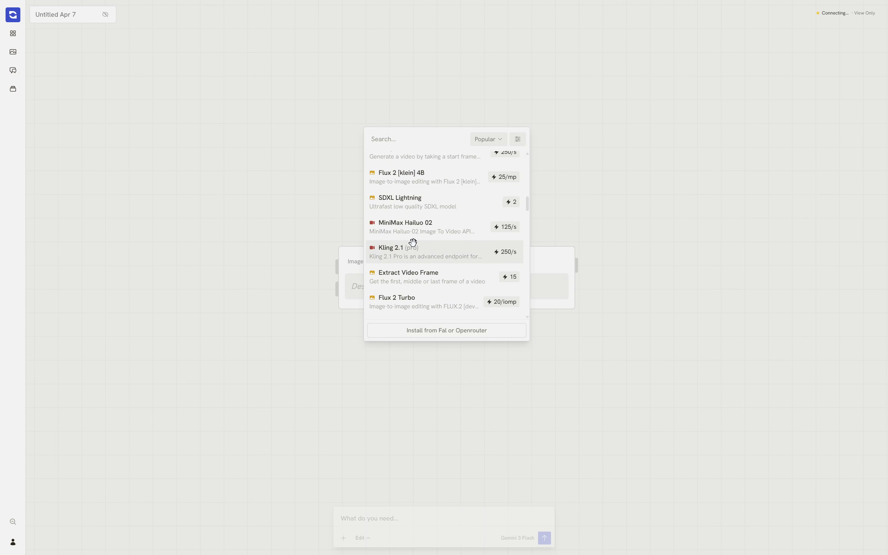
text(nano)
click(398, 211)
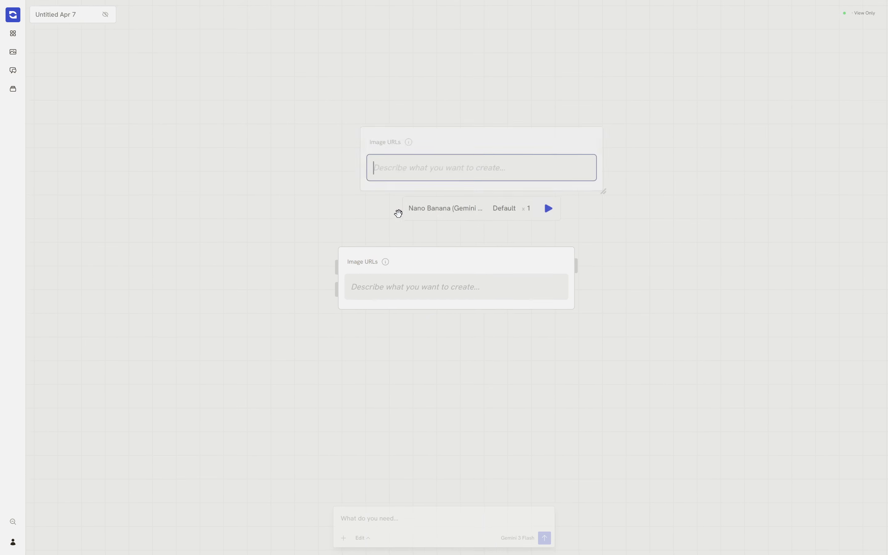
Step: Delete both Nano Banana nodes from the canvas
drag(510, 116, 298, 360)
key(Delete)
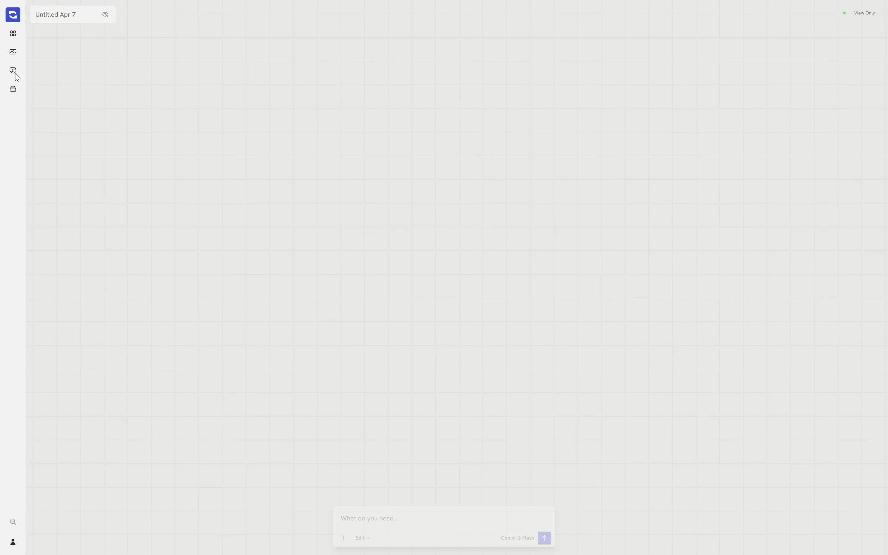
Step: Place the black-and-white dragon image from the asset library onto the canvas
click(12, 52)
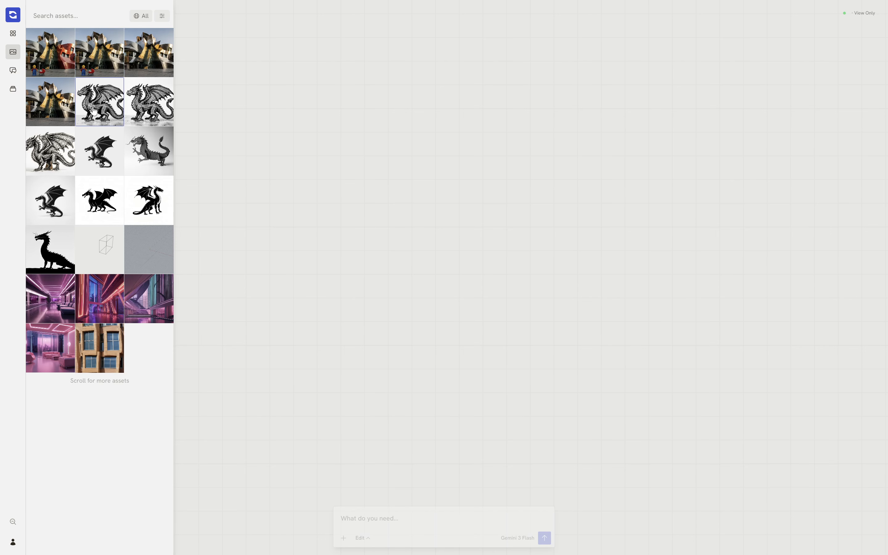
drag(92, 101, 380, 155)
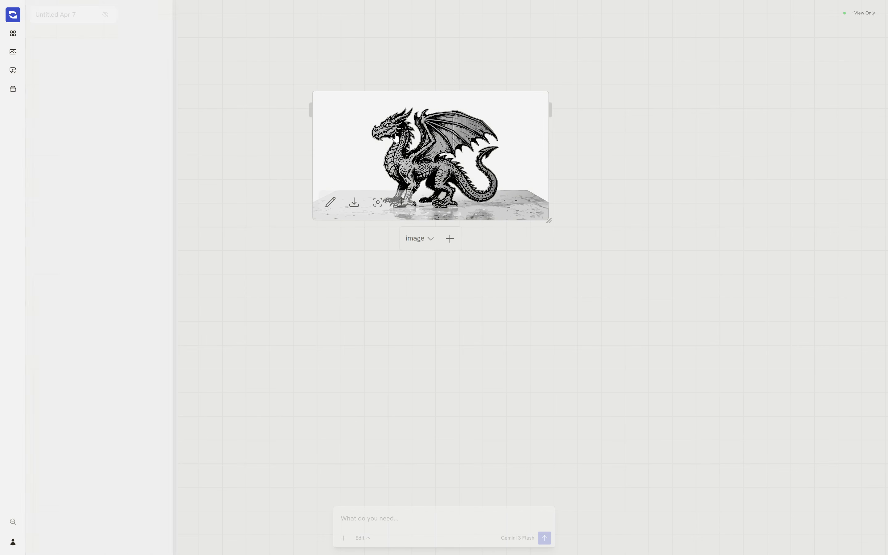
Step: Look through the chat history, switching the scope from this workflow to all chats and back
click(11, 76)
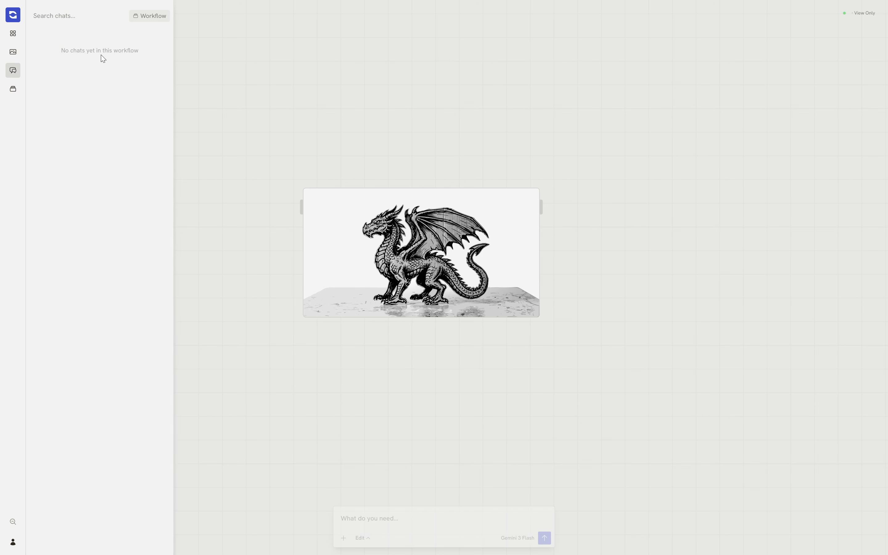
click(159, 18)
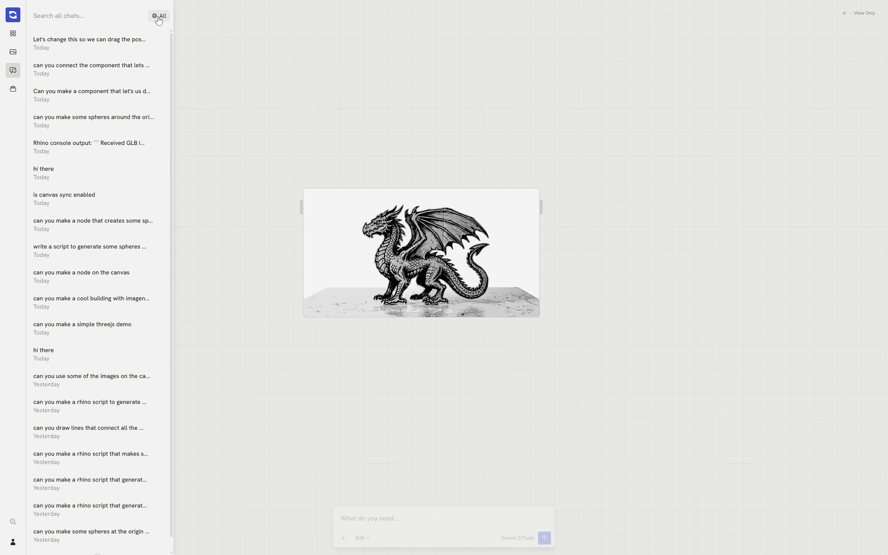
click(159, 18)
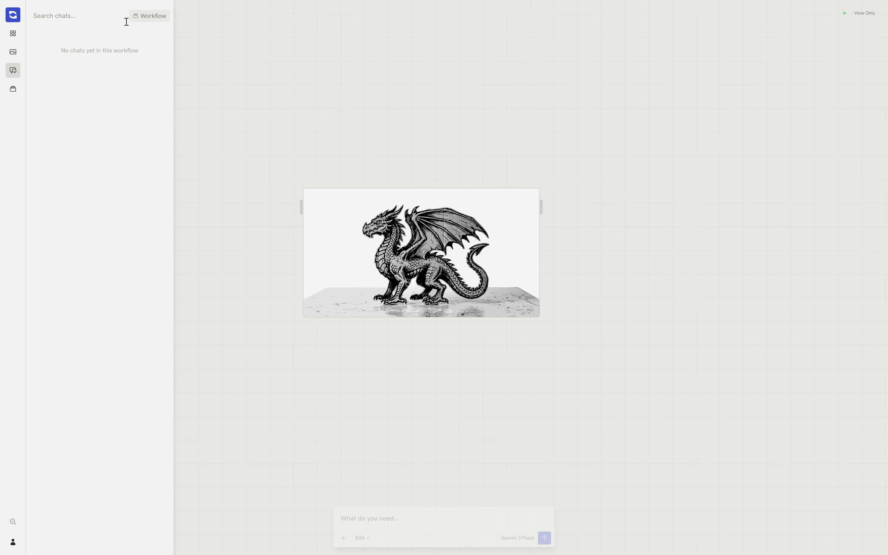
Step: Open the most recent Untitled Apr 3 workflow from the saved workflows
click(13, 92)
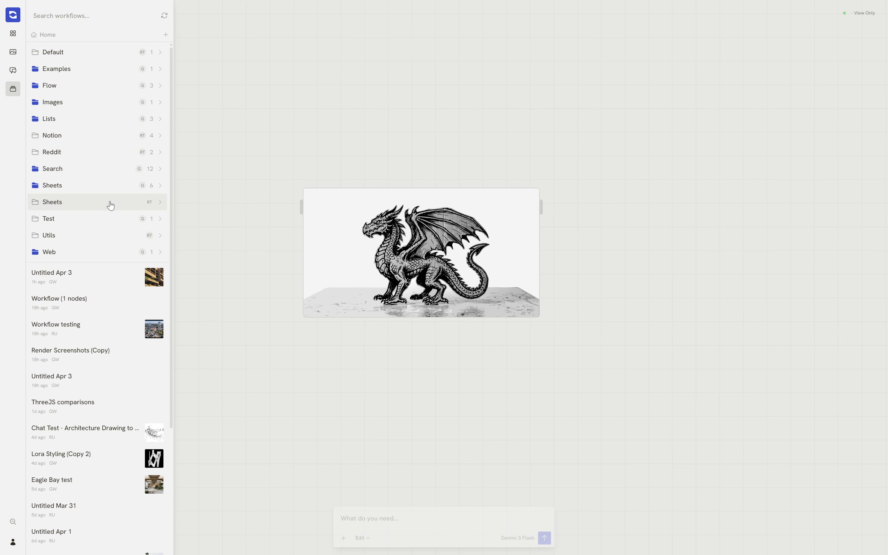
click(111, 278)
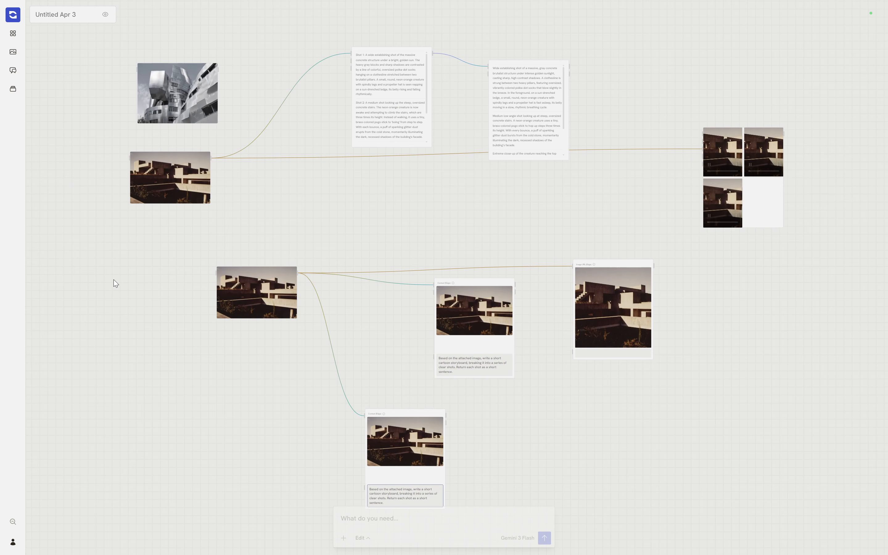
Step: Search the saved workflows for "test" and open Workflow testing
click(13, 91)
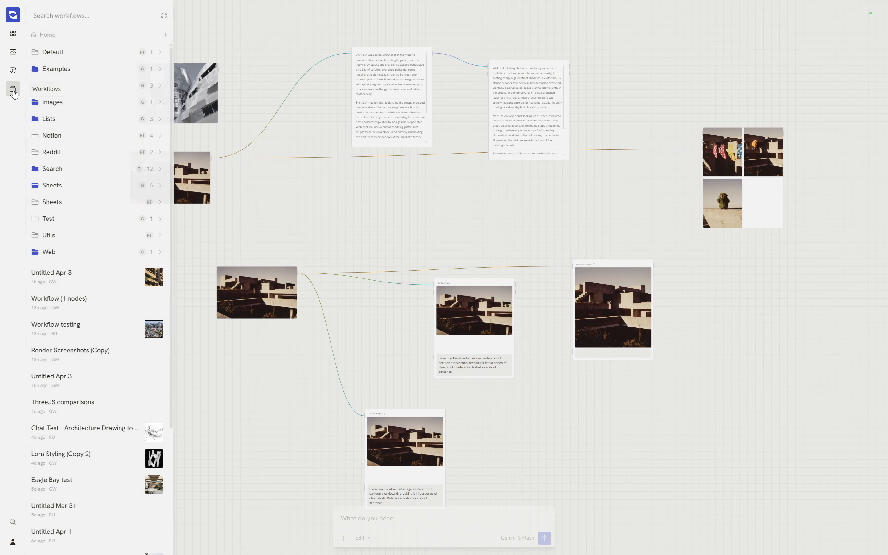
click(51, 13)
text(test)
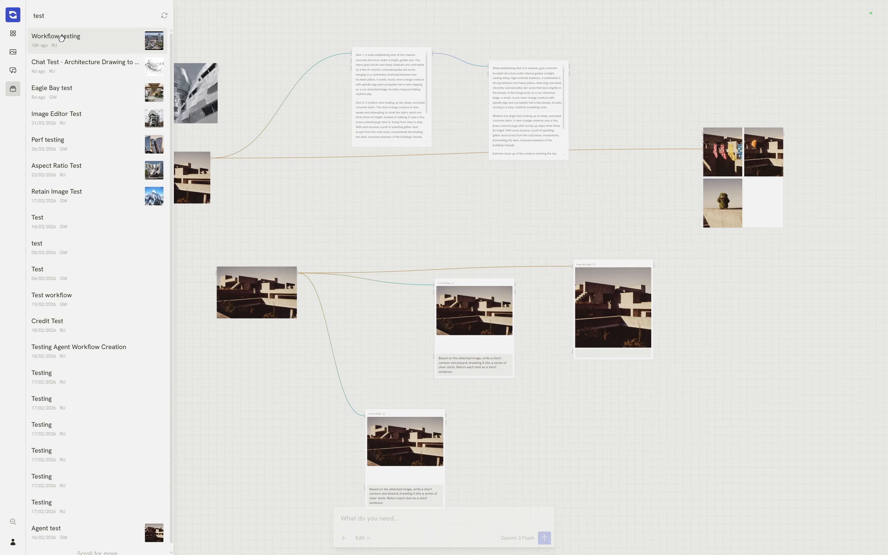
click(63, 43)
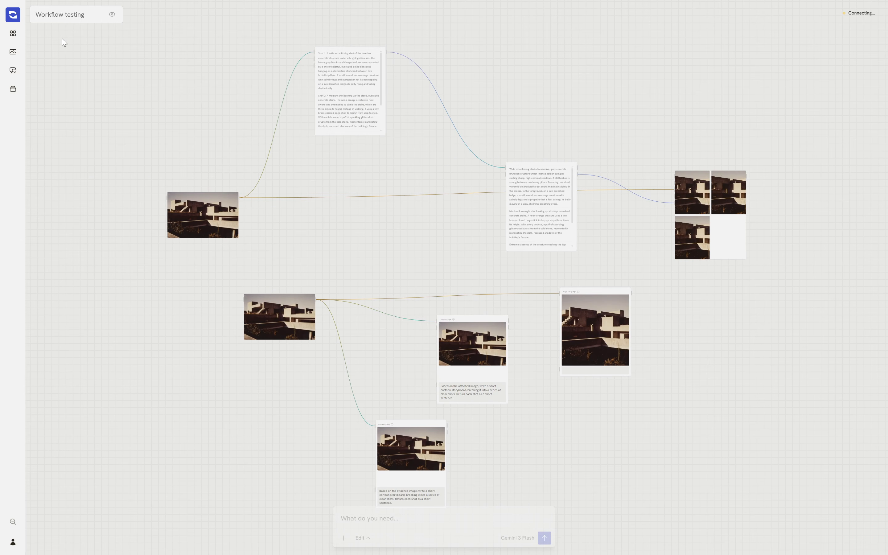
Step: Open the Aspect Ratio Test workflow and check its real-time sync status
click(14, 89)
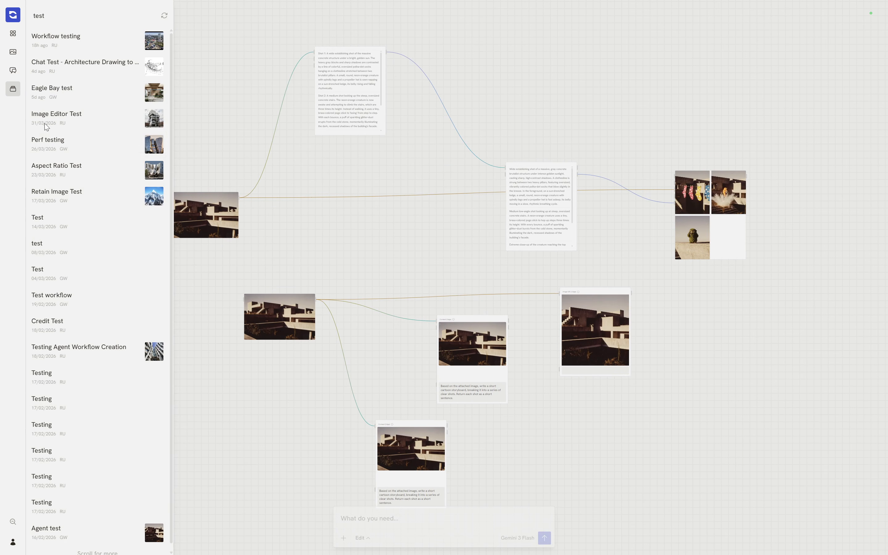
click(94, 170)
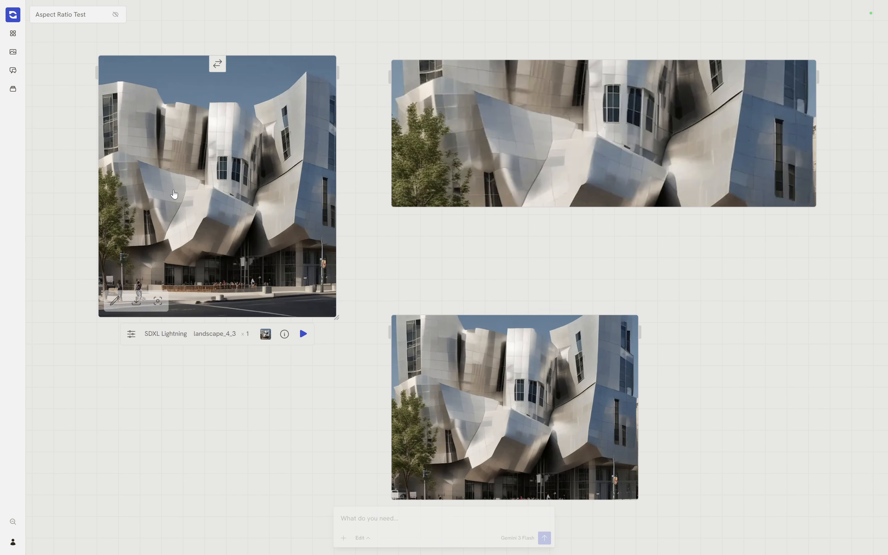
scroll(383, 249, down, 3)
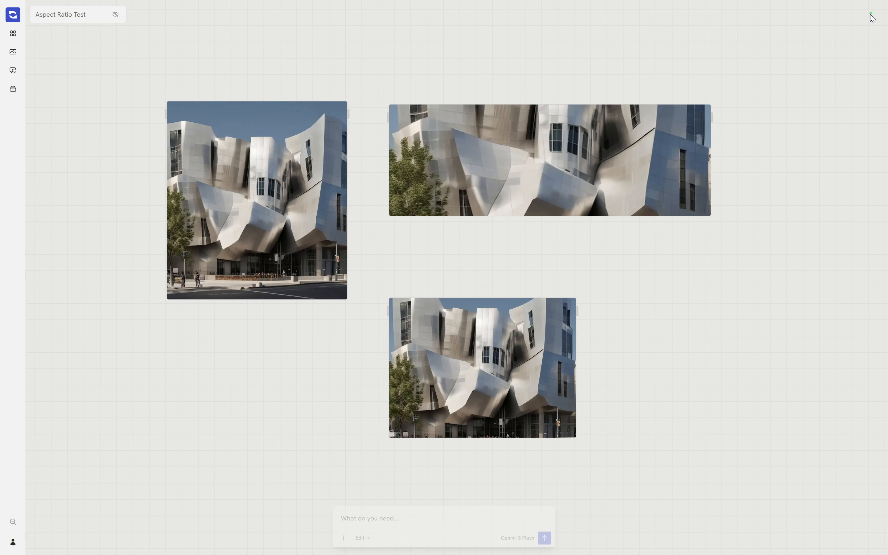
mouse_move(871, 15)
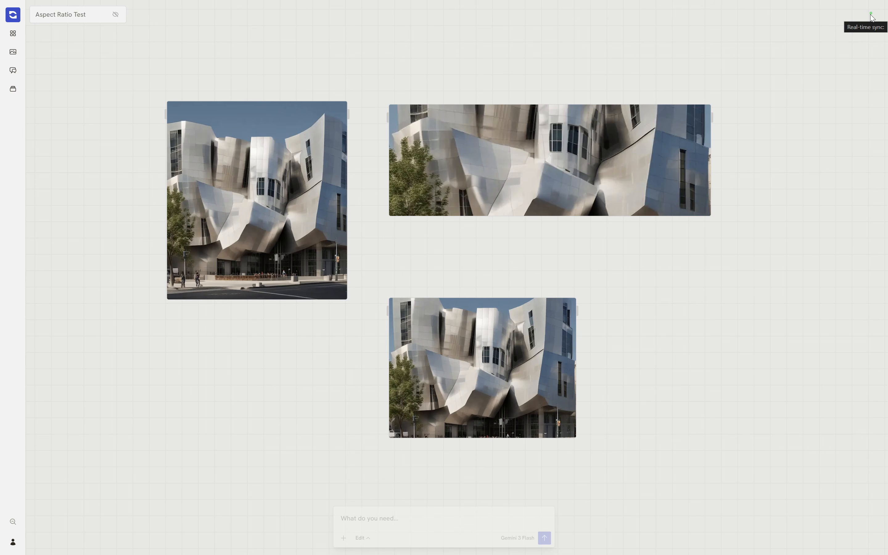
Step: Duplicate the wide building image to the right of the original, and undo and redo that change
scroll(399, 130, down, 4)
drag(459, 137, 685, 137)
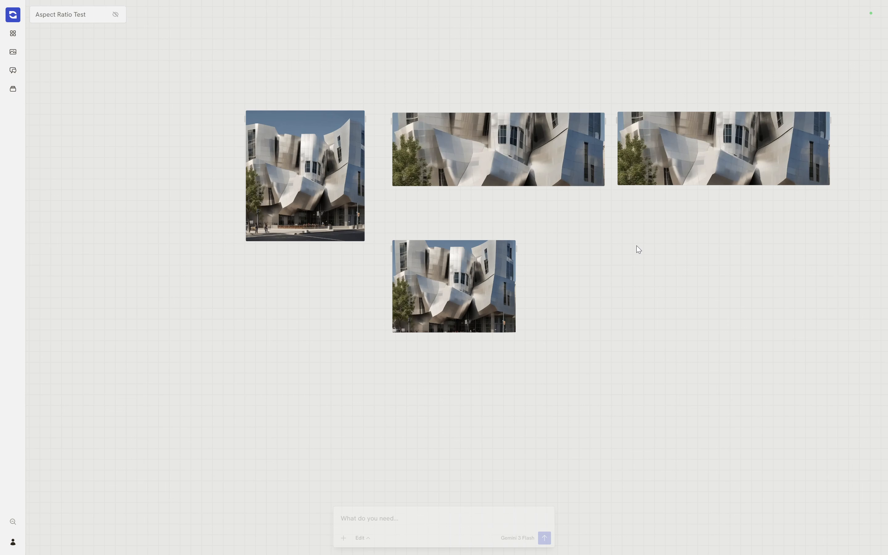
key(ctrl+z)
key(ctrl+shift+z)
Step: Zoom the canvas to fit all image nodes, trying it again from a different zoom level
click(14, 522)
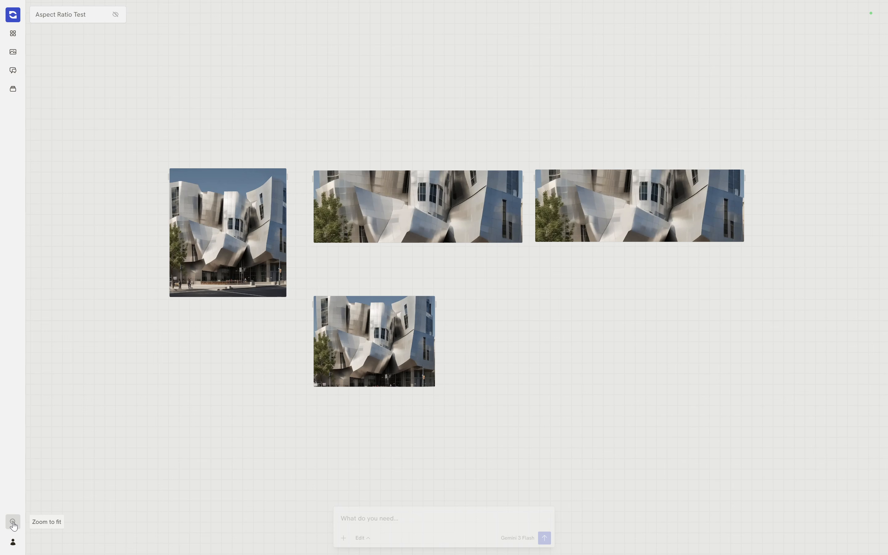
scroll(463, 293, down, 5)
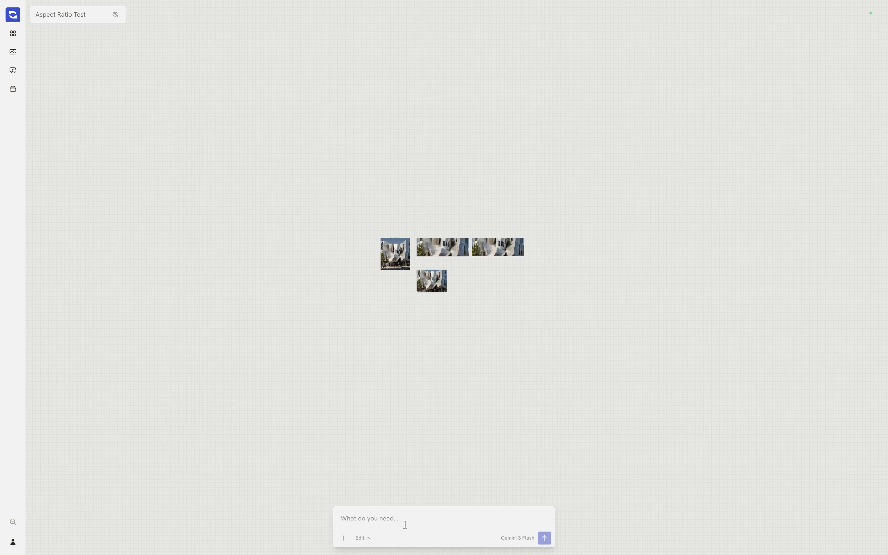
scroll(438, 254, up, 5)
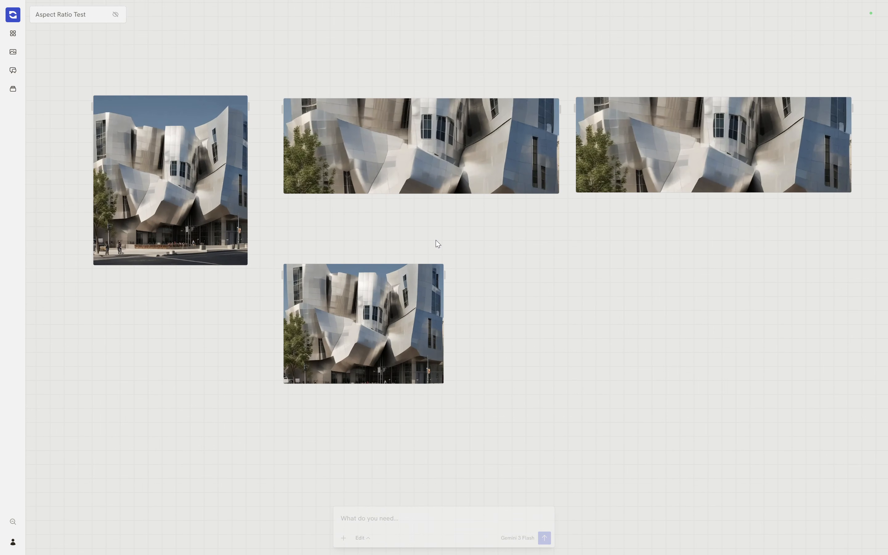
click(13, 522)
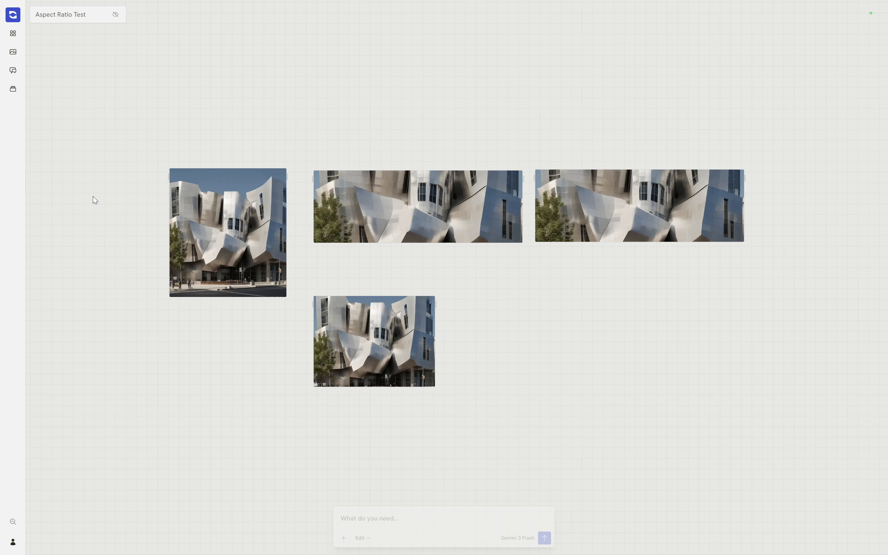
Step: Clear the workflow search to list all folders, and start a new folder entry but cancel it unnamed
click(13, 89)
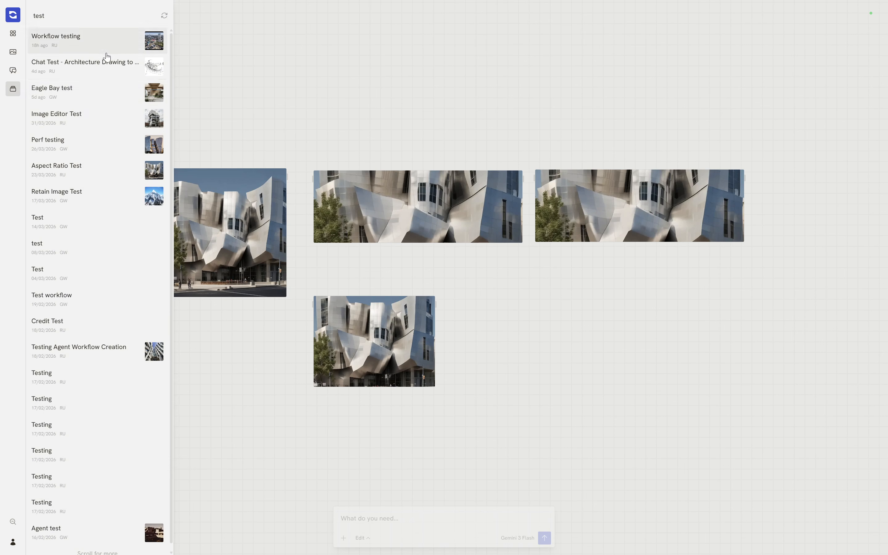
double_click(49, 14)
key(BackSpace)
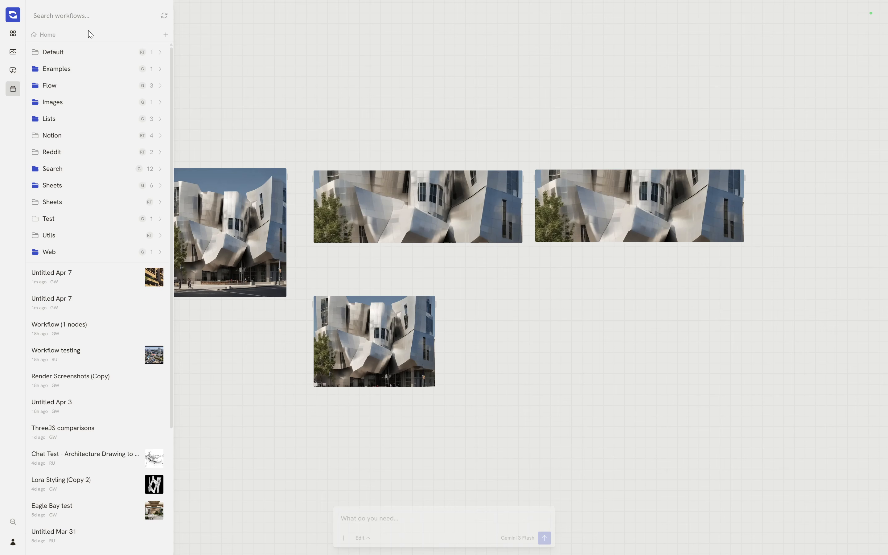
click(167, 36)
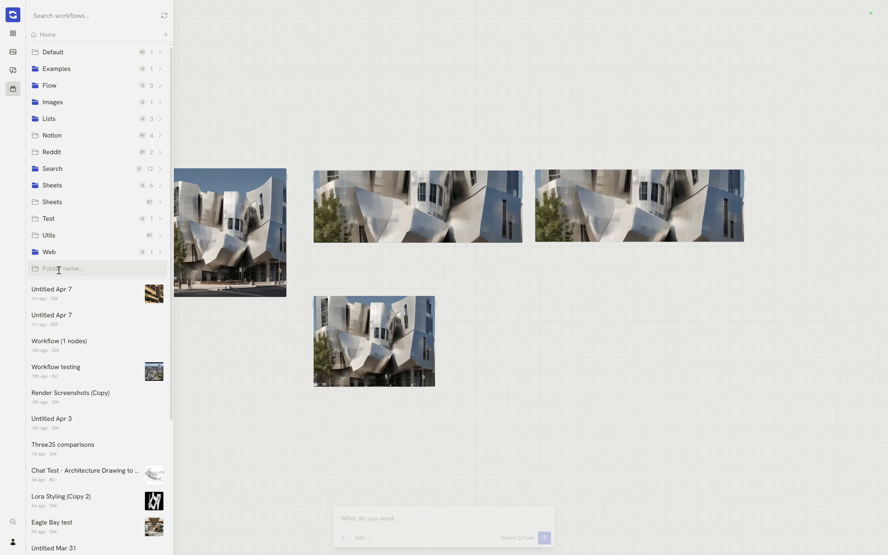
key(Escape)
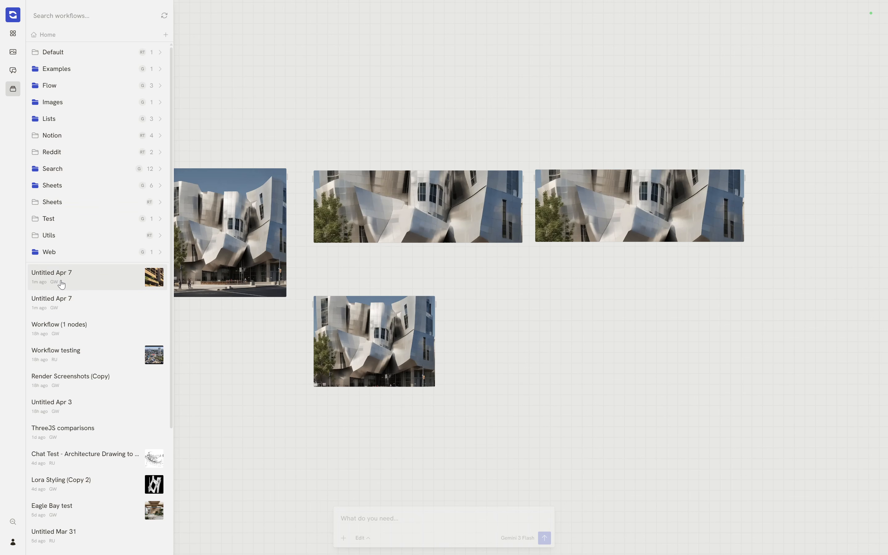
Step: Move the most recent Untitled Apr 7 workflow into the Test folder and open that folder
drag(56, 284, 62, 219)
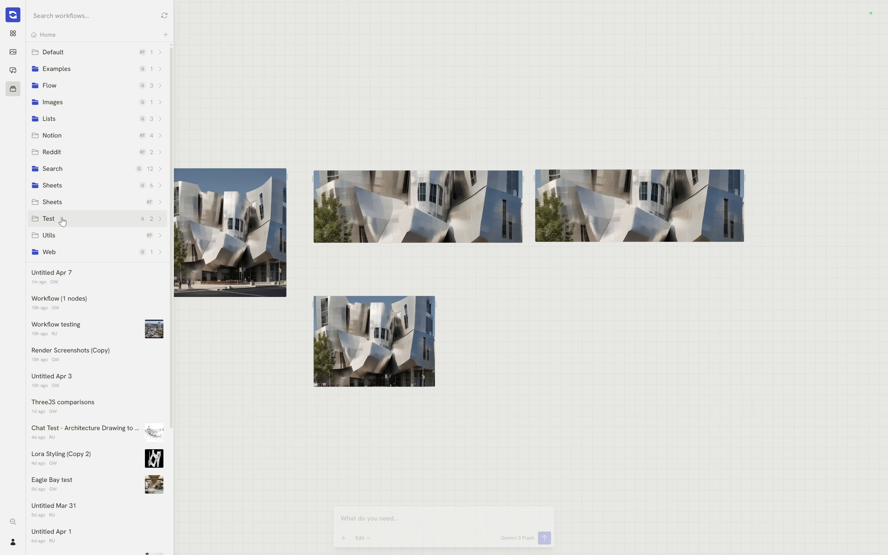
click(62, 220)
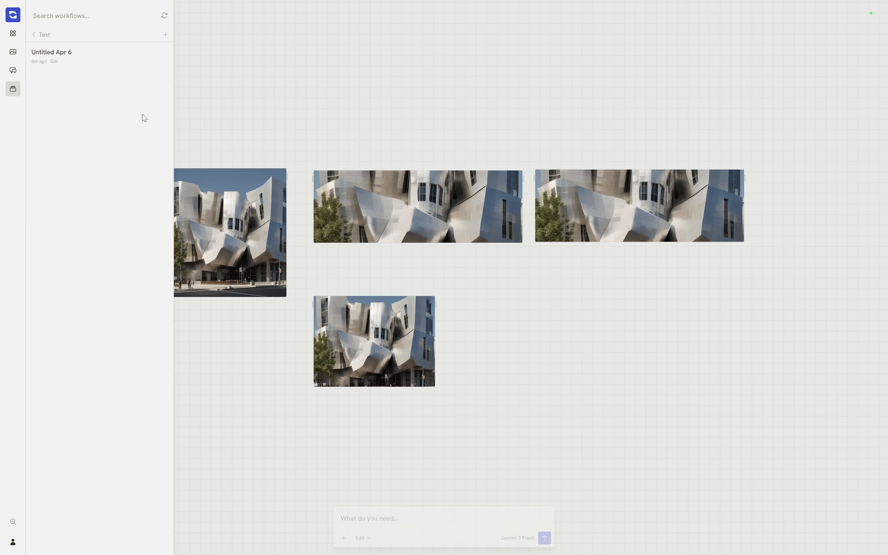
Step: Return to the Home workflow list, check the Test folder's contents again and go back to Home
click(45, 36)
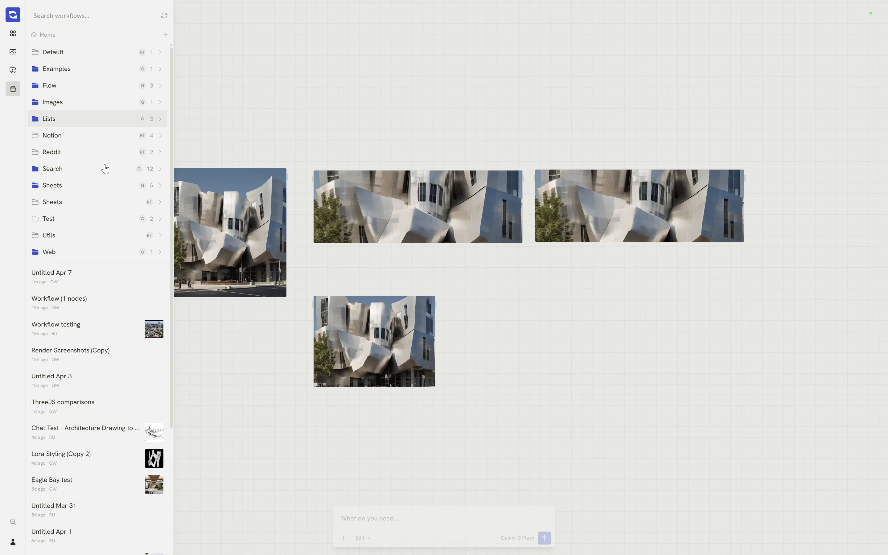
click(54, 219)
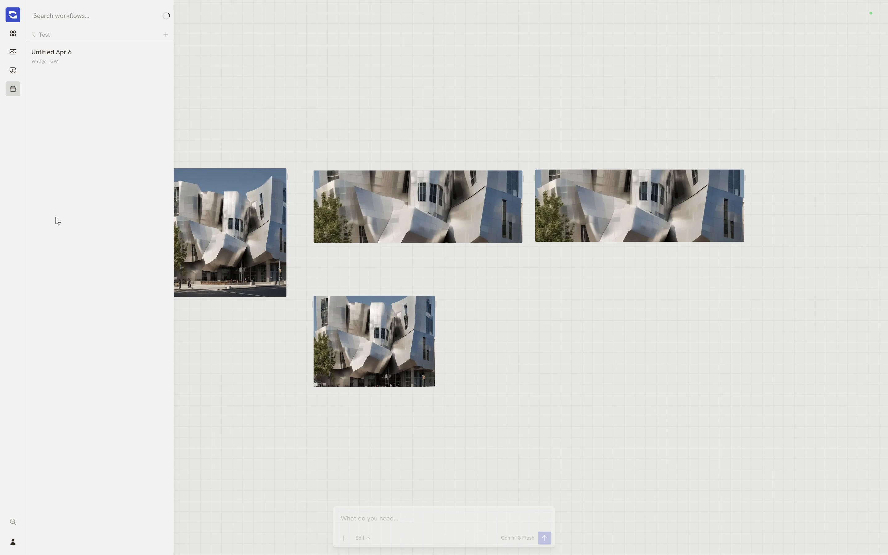
click(44, 35)
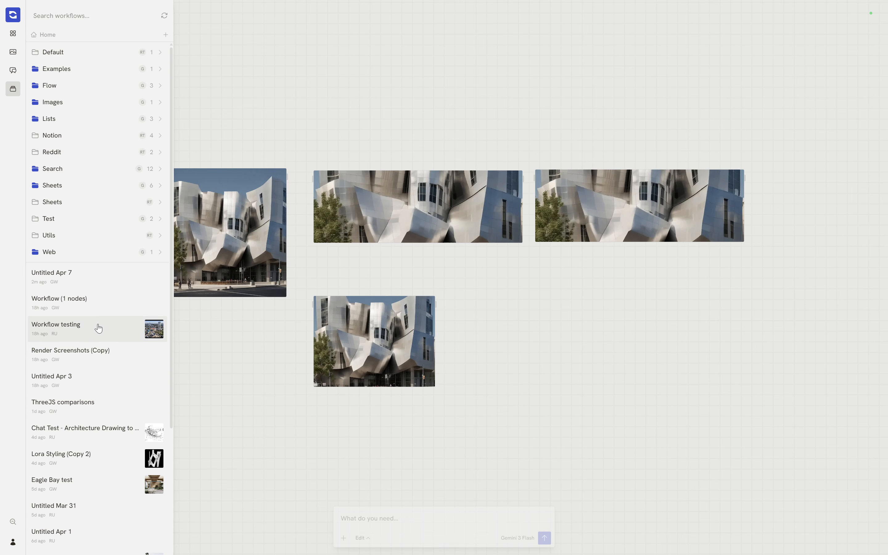
Step: Delete the Untitled Apr 7 workflow from the Home list
right_click(72, 313)
click(71, 282)
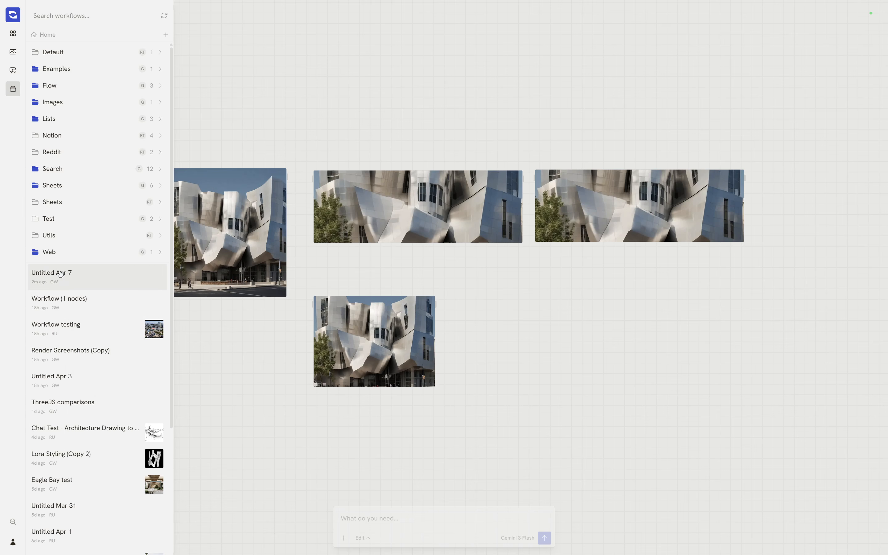
right_click(67, 280)
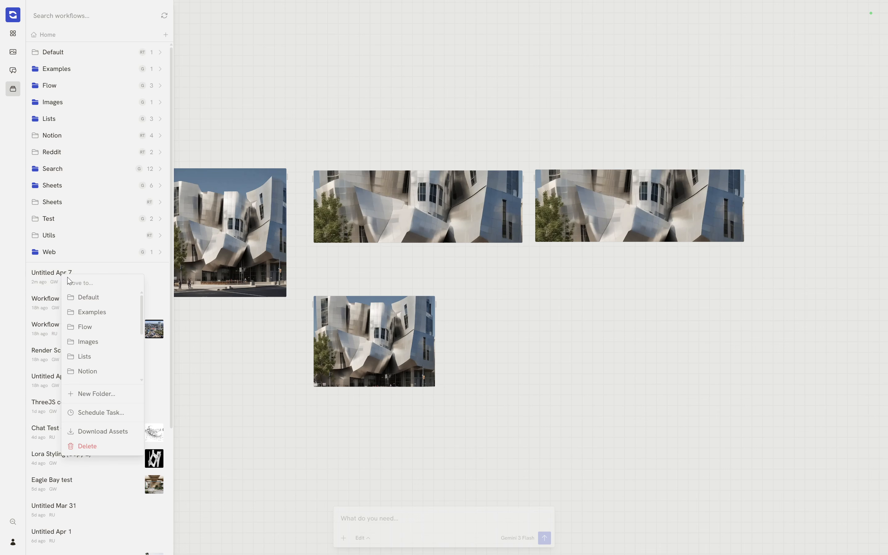
click(98, 452)
click(83, 452)
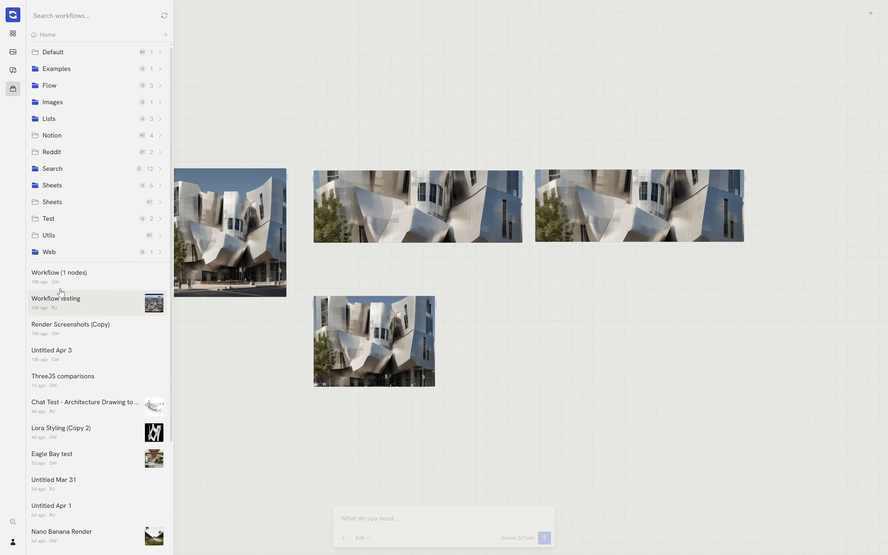
Step: Open the scheduling options for Workflow (1 nodes) and close the workflow list without choosing an interval
right_click(71, 276)
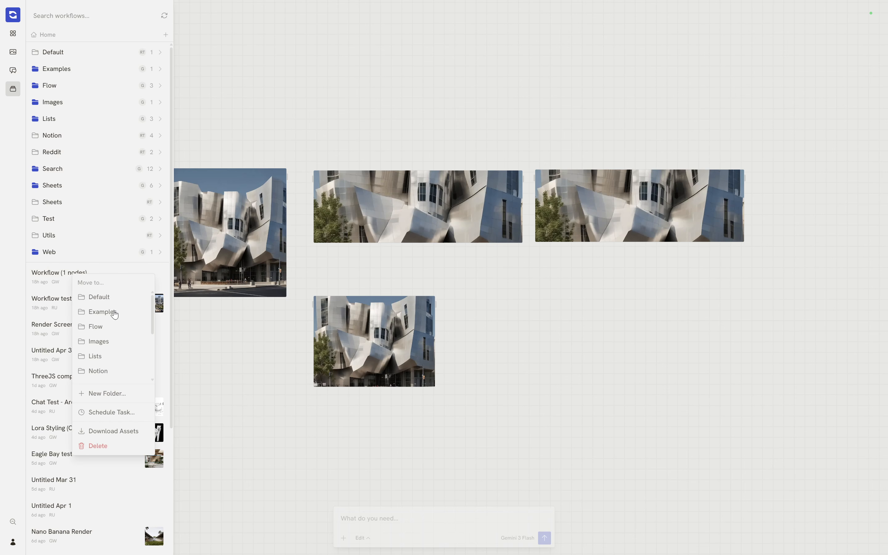
click(108, 413)
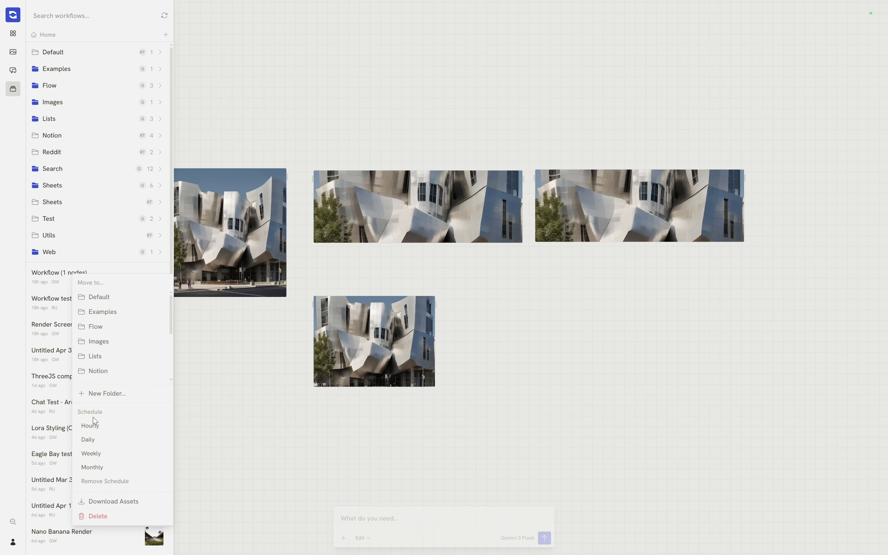
click(210, 386)
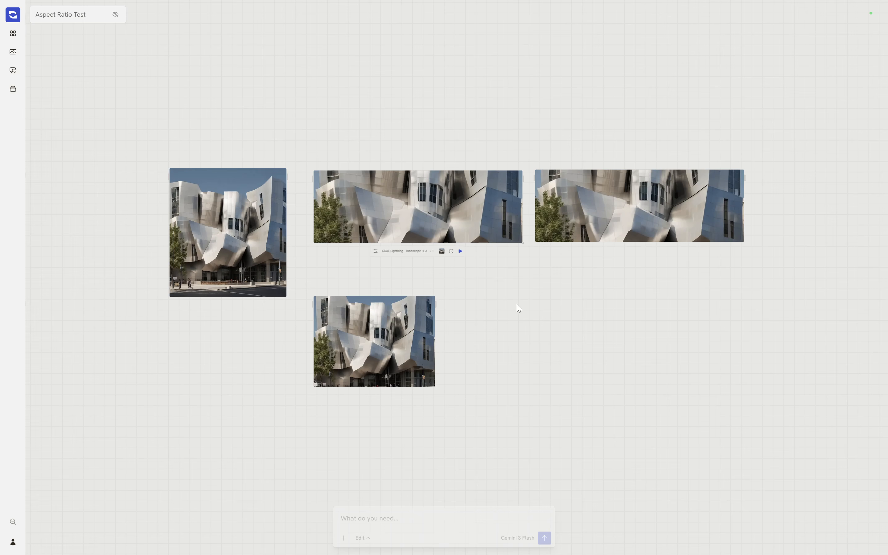
Step: Search the node library for "code" and add a Code node to the right of the wide building images
scroll(616, 324, right, 5)
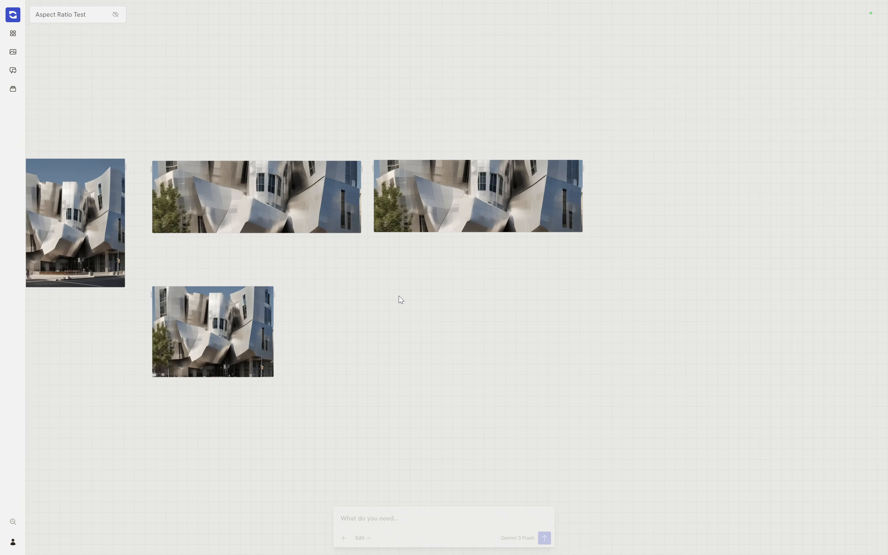
scroll(442, 296, right, 6)
double_click(421, 167)
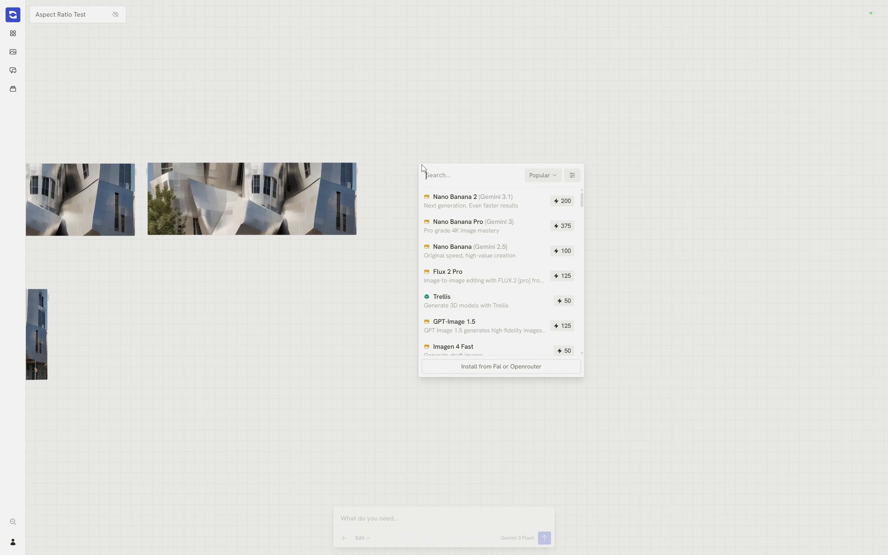
text(code)
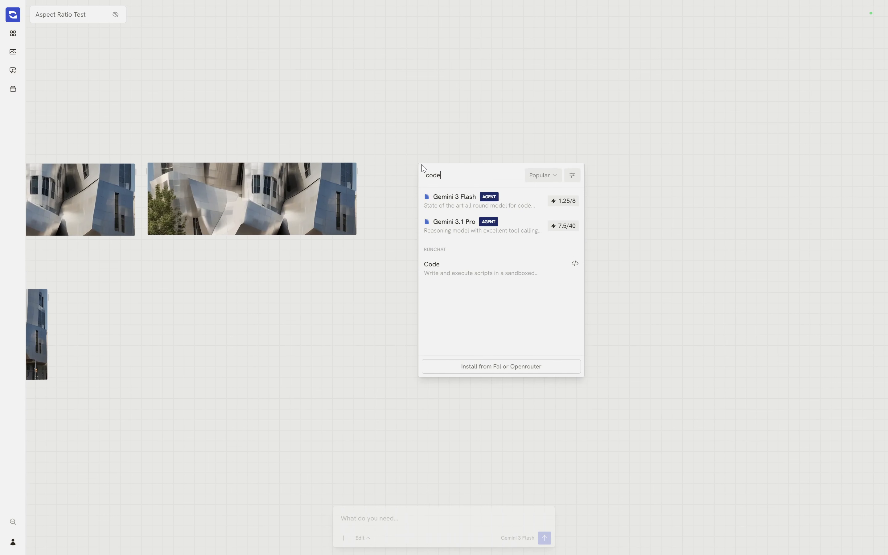
click(448, 264)
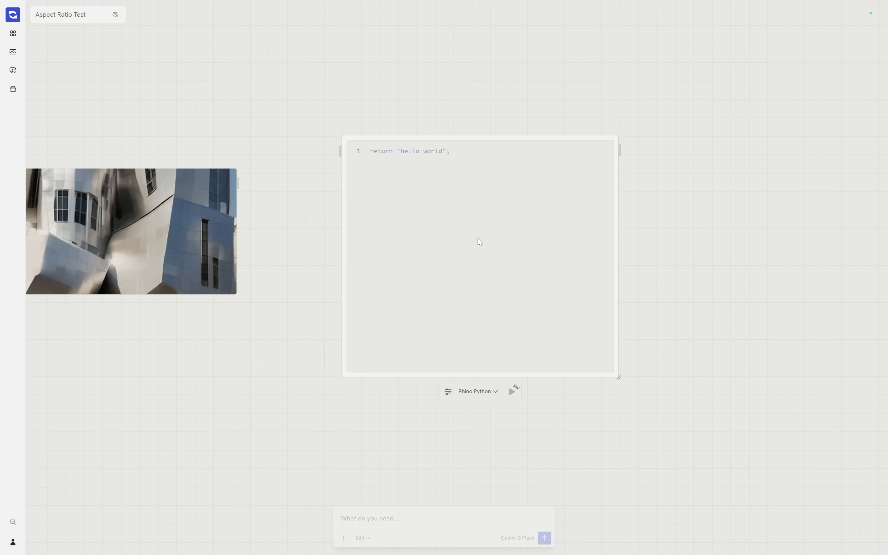
Step: Delete all the building image nodes, keeping only the Code node on the canvas
mouse_move(458, 210)
mouse_down()
mouse_move(440, 196)
mouse_move(438, 214)
mouse_move(462, 195)
mouse_move(449, 196)
mouse_up()
scroll(495, 207, down, 5)
drag(398, 333, 37, 137)
key(Delete)
scroll(481, 101, up, 3)
drag(474, 248, 290, 232)
scroll(291, 234, up, 4)
drag(353, 255, 373, 240)
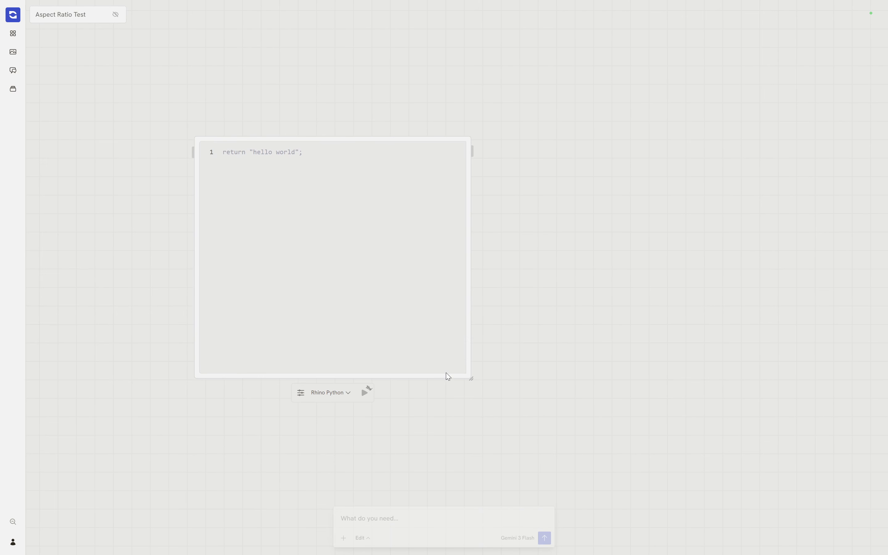
scroll(404, 231, down, 3)
scroll(390, 224, up, 3)
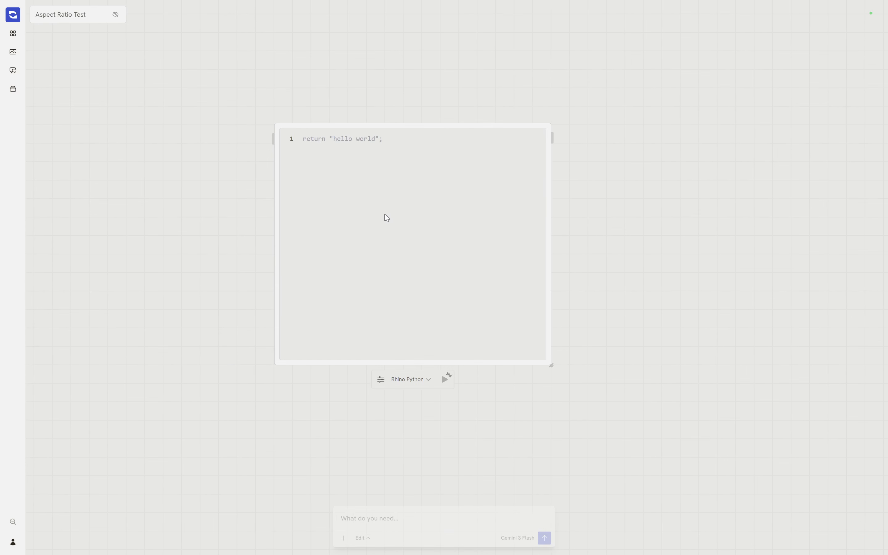
Step: Select the empty Code node and delete it from the canvas
click(394, 225)
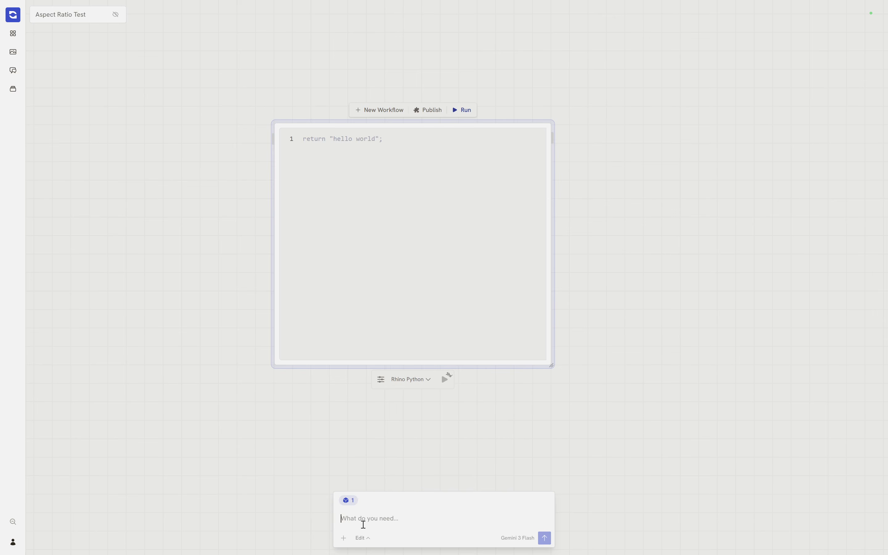
drag(580, 440, 322, 242)
key(Delete)
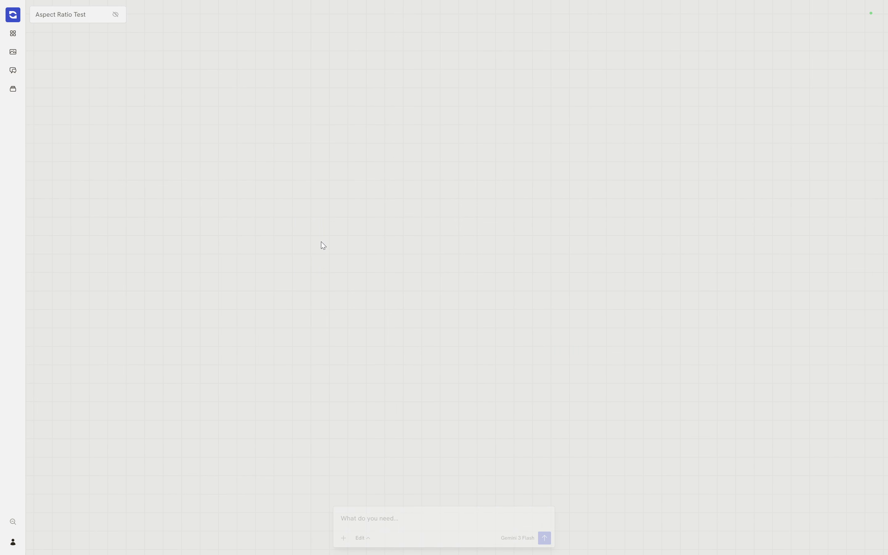
Step: Send the chat prompt "make a rhino script that generates some spheres around the origin"
click(367, 513)
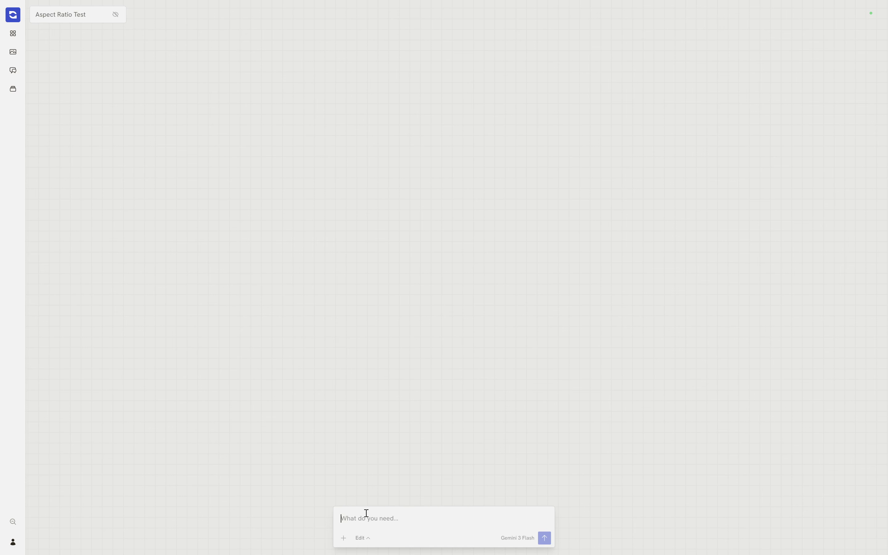
text(make a rhino script that generates some spheres around the origi)
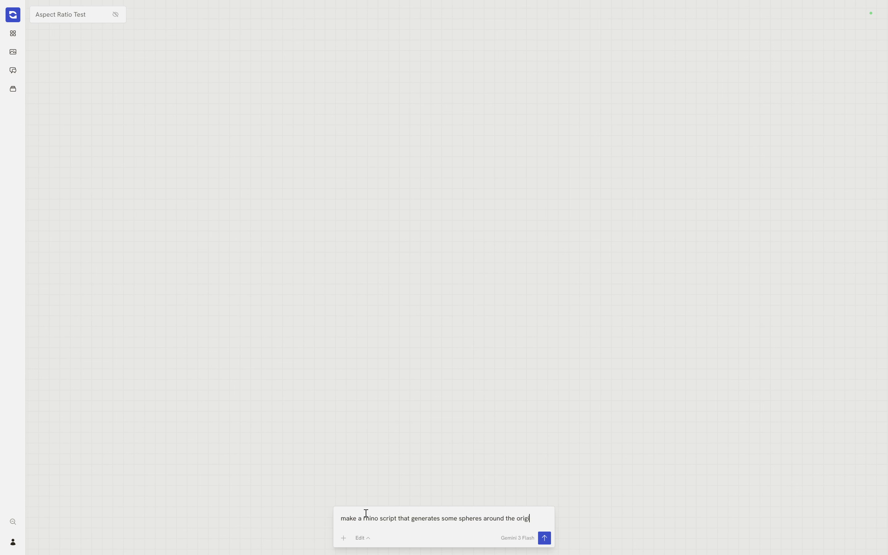
text(n)
key(Return)
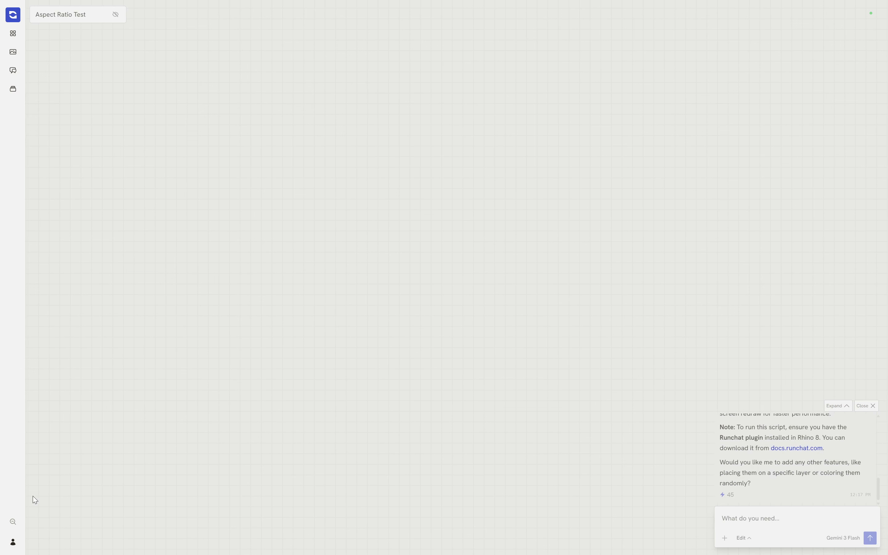
Step: Zoom to fit the generated Rhino Python node and read through its whole script
click(13, 522)
mouse_move(482, 338)
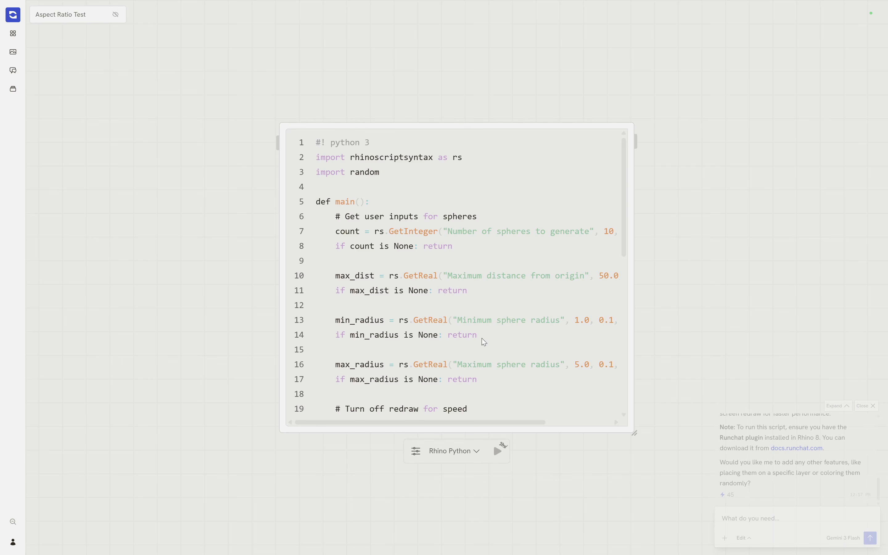
click(466, 234)
scroll(463, 237, down, 10)
scroll(457, 291, up, 10)
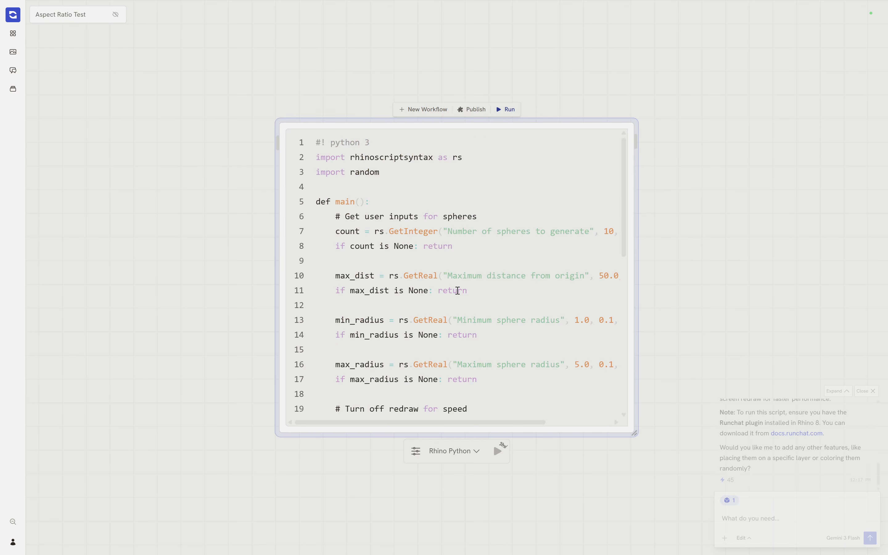
scroll(415, 214, down, 10)
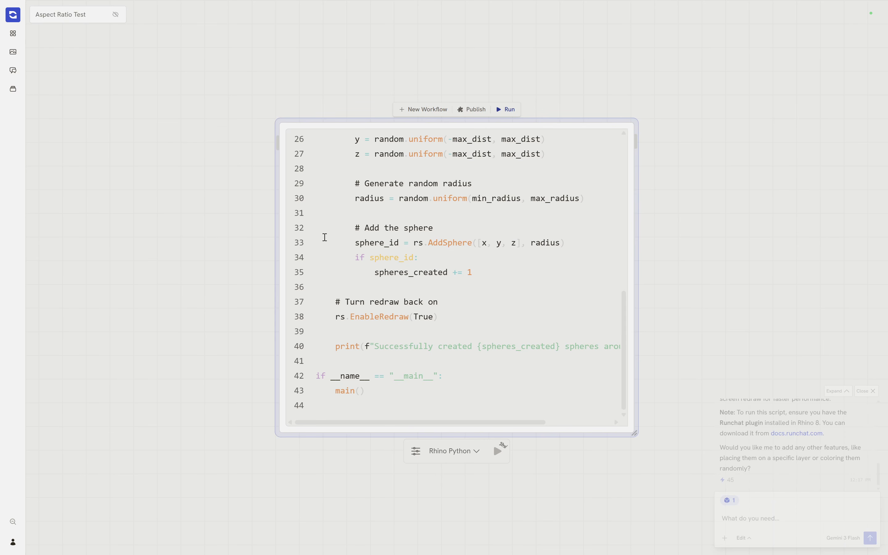
Step: Select the sphere script node as context for the chat and clear the selection again
click(696, 313)
click(752, 513)
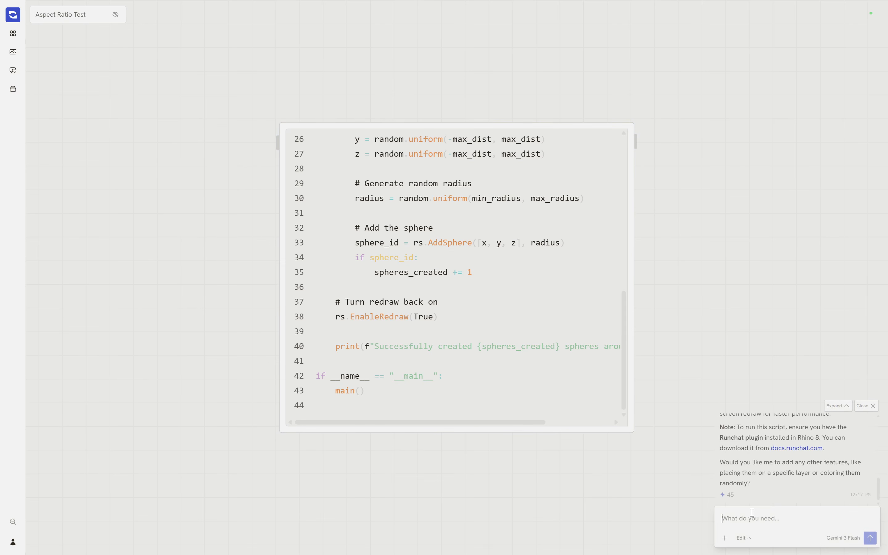
scroll(257, 209, down, 5)
drag(529, 387, 228, 143)
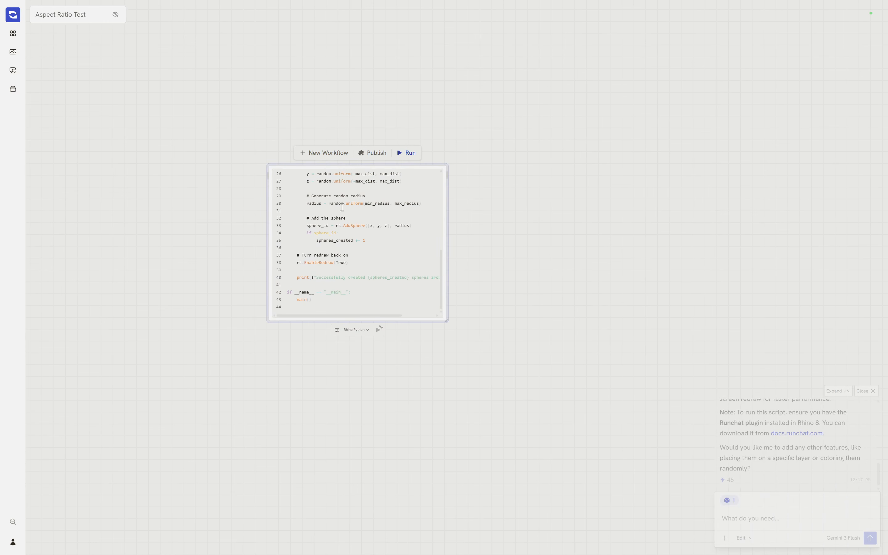
drag(537, 301, 320, 217)
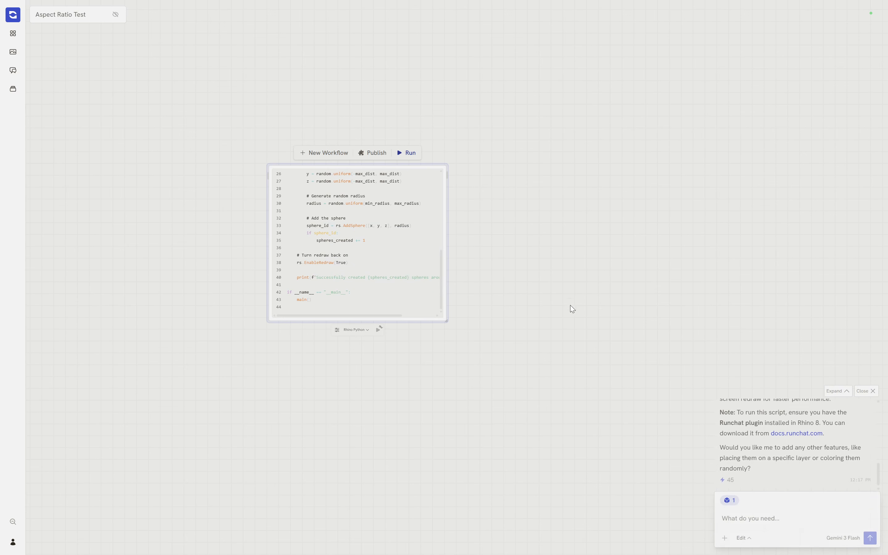
click(556, 286)
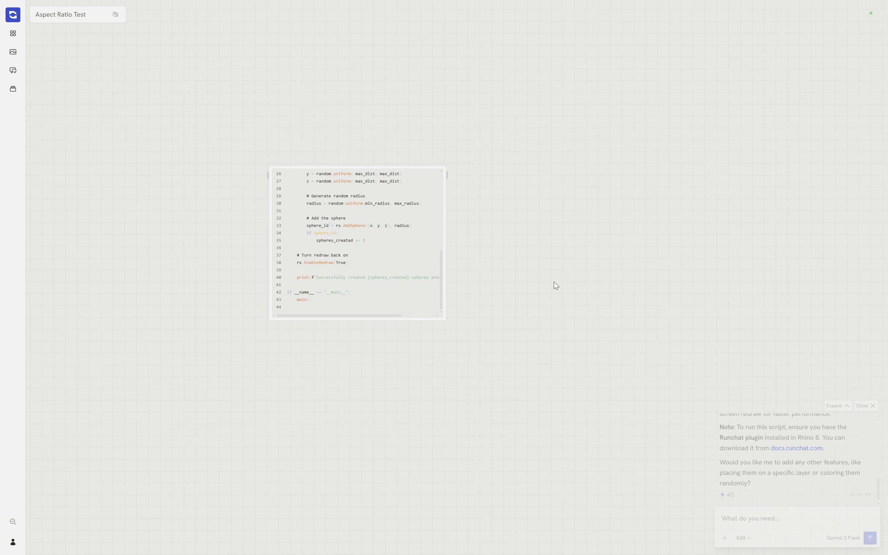
Step: Send the follow-up prompt "can you create 3 different variations on this script to explore different geometry"
click(756, 513)
text(can you create 3 different varia)
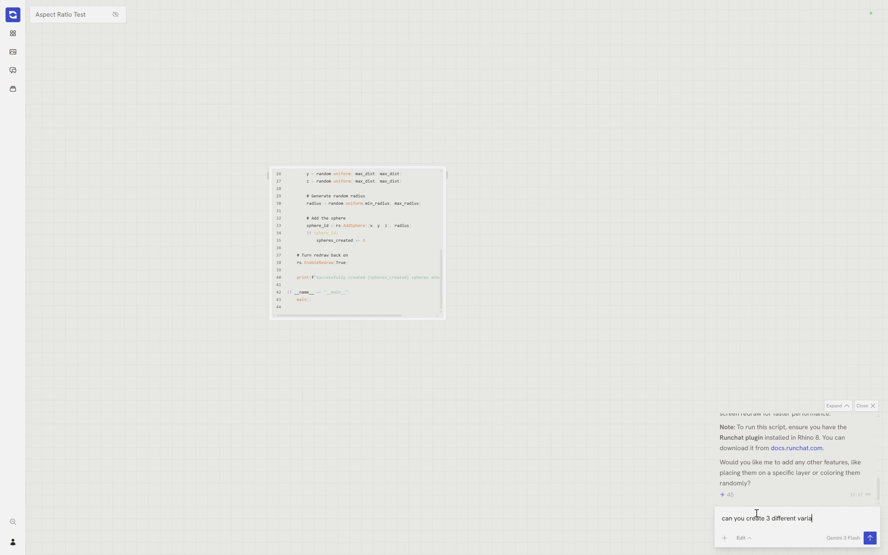
text(pt to explore different geometr)
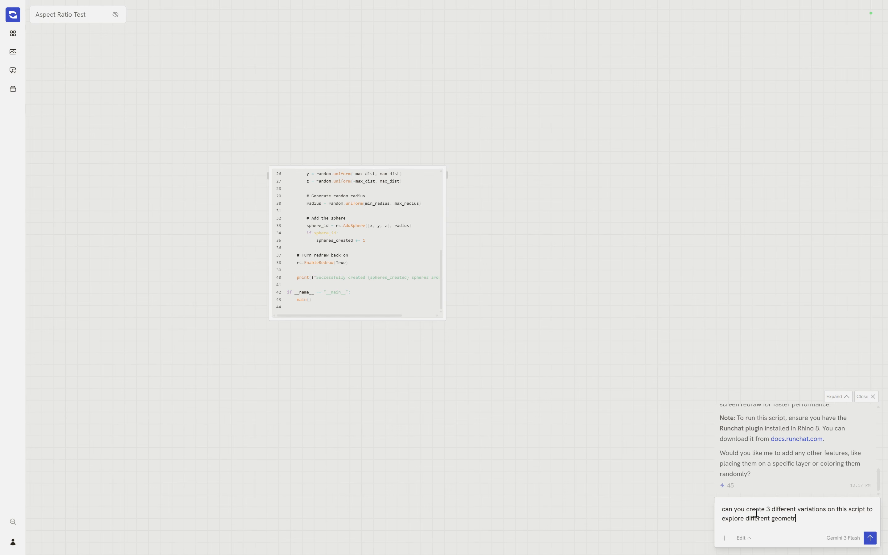
text(y)
key(Return)
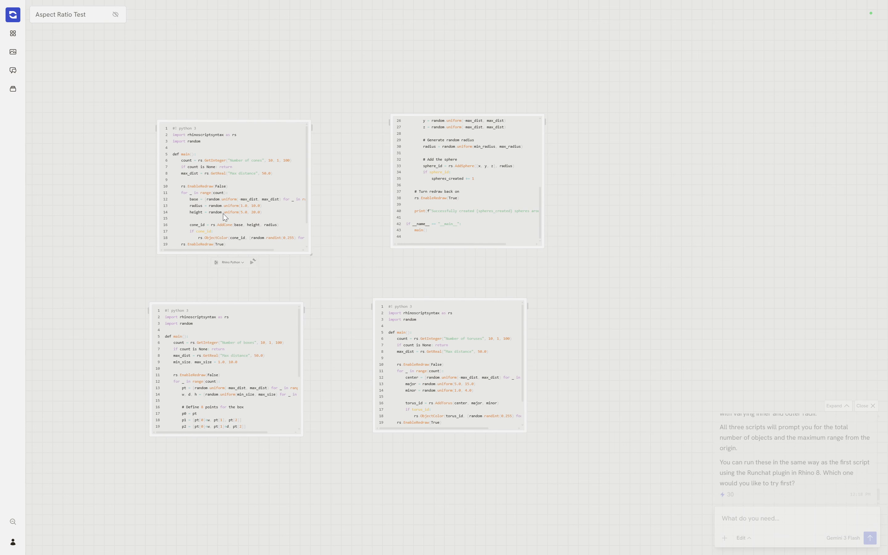
Step: Delete all four Rhino Python script nodes from the canvas and close the current chat
drag(595, 451, 34, 79)
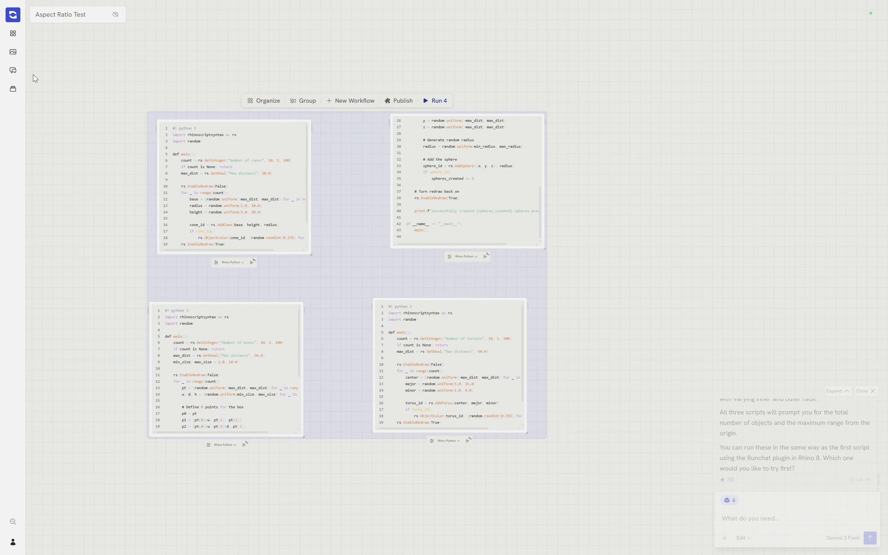
key(Delete)
click(869, 405)
Step: Send the prompt "make a simple threejs demo" in a new chat and look over the generated HTML node
click(367, 516)
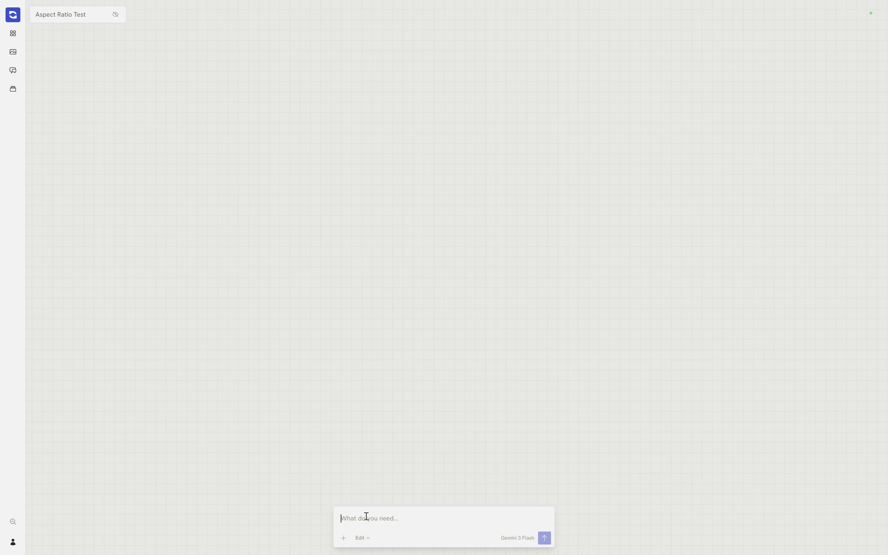
text(make a simple threejs demo)
key(Return)
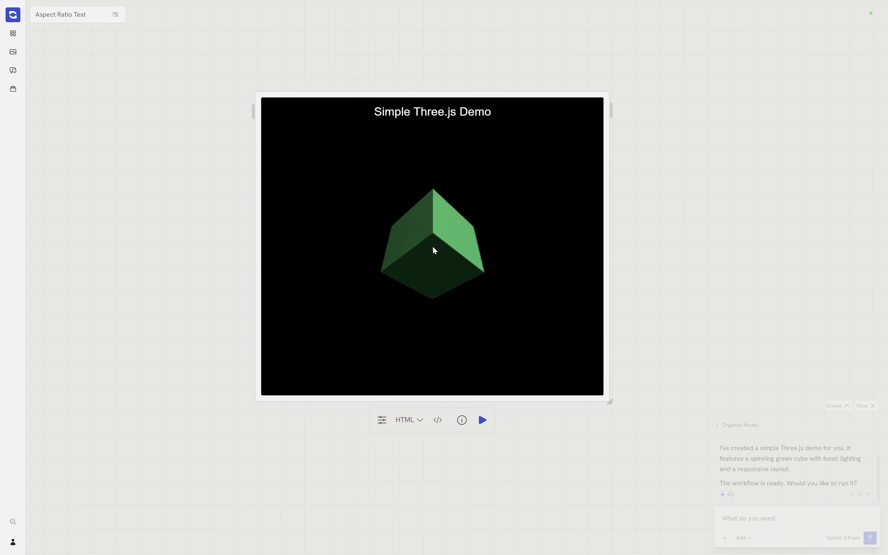
scroll(435, 239, down, 2)
scroll(393, 275, up, 1)
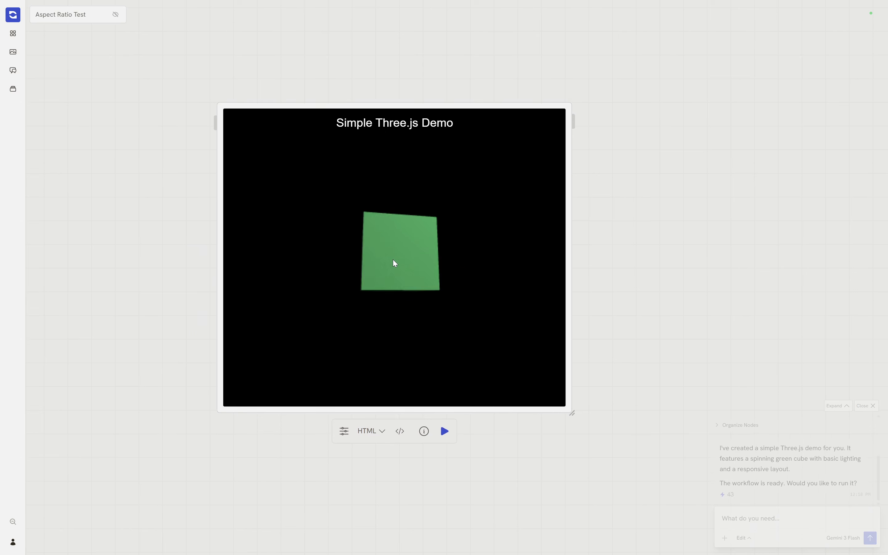
scroll(392, 258, down, 3)
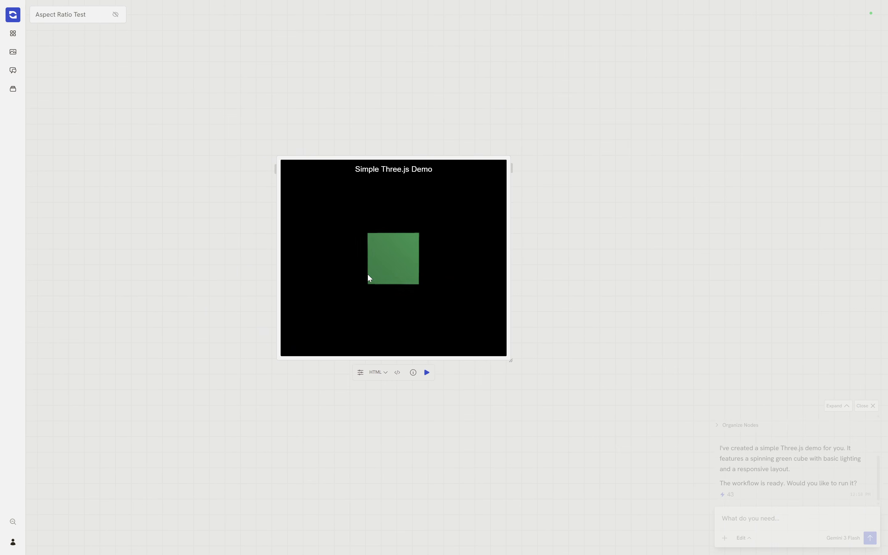
Step: Inspect the rotating Three.js demo node and its option for showing the code
click(383, 270)
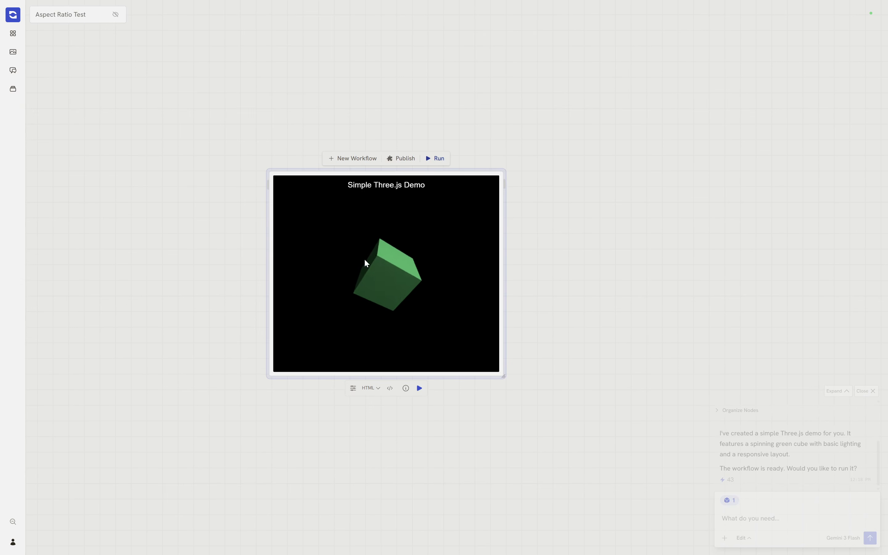
click(394, 428)
click(393, 312)
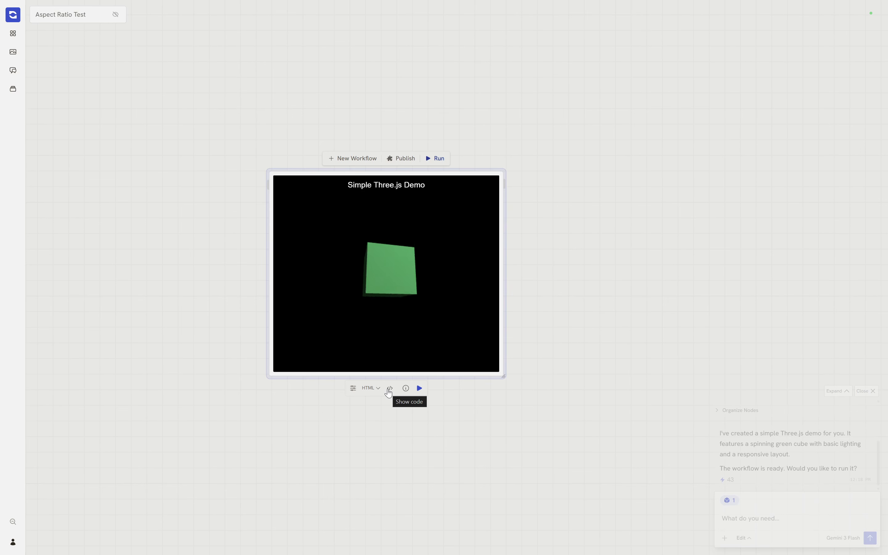
click(498, 428)
drag(413, 293, 329, 238)
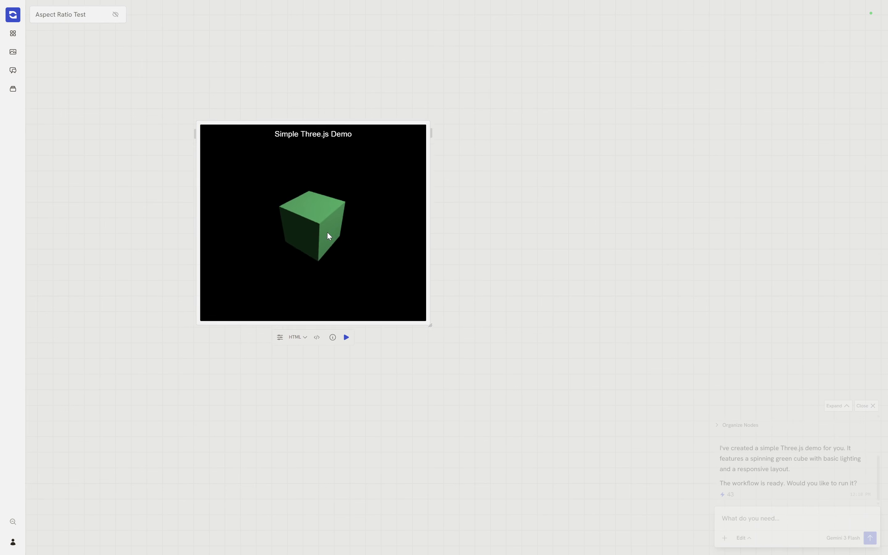
Step: Send the follow-up prompt "create 3 different variations on this app" in the chat
click(750, 520)
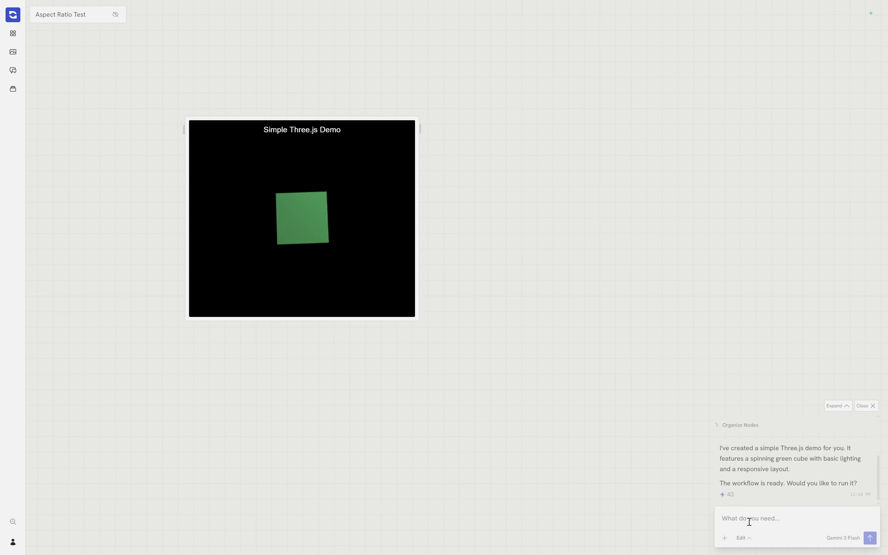
text(crea)
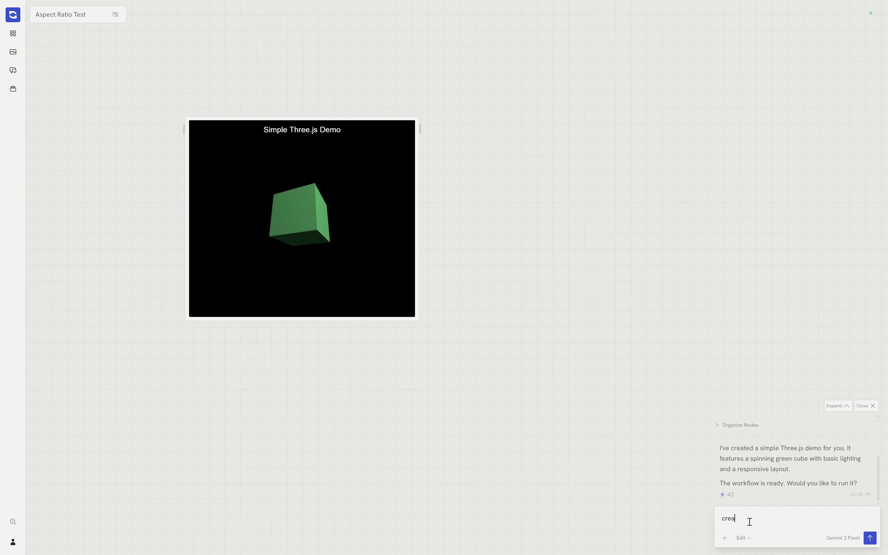
text(te 3 different )
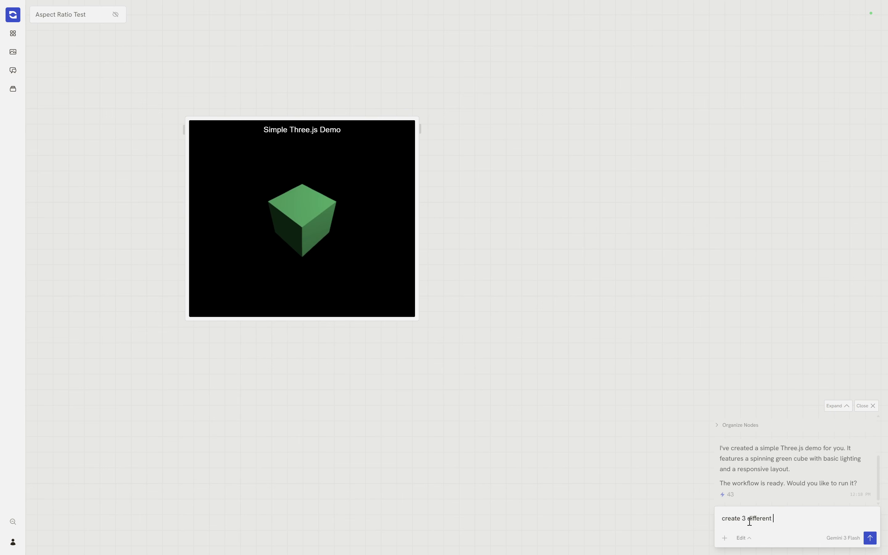
text(variations on this app)
key(Return)
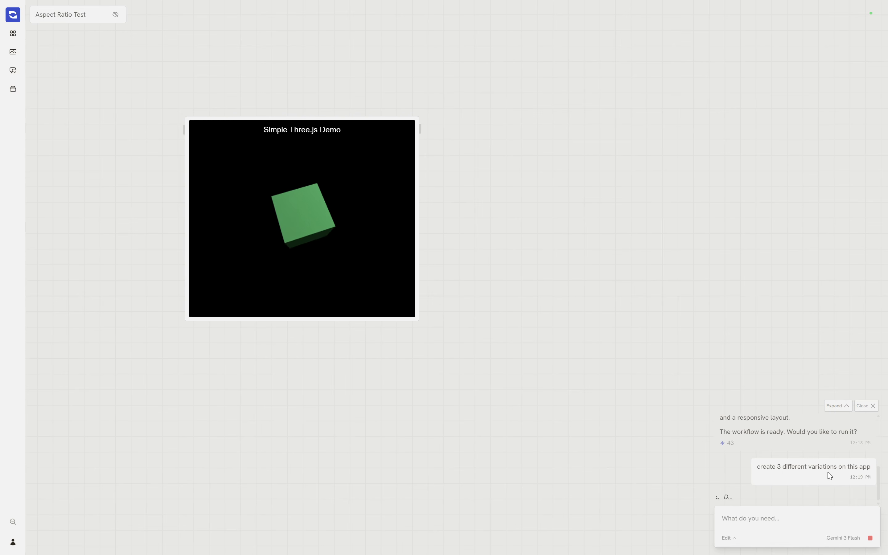
Step: Examine the three generated variations: the interactive torus knot, the bouncing spheres and the starfield particle system
scroll(152, 173, down, 3)
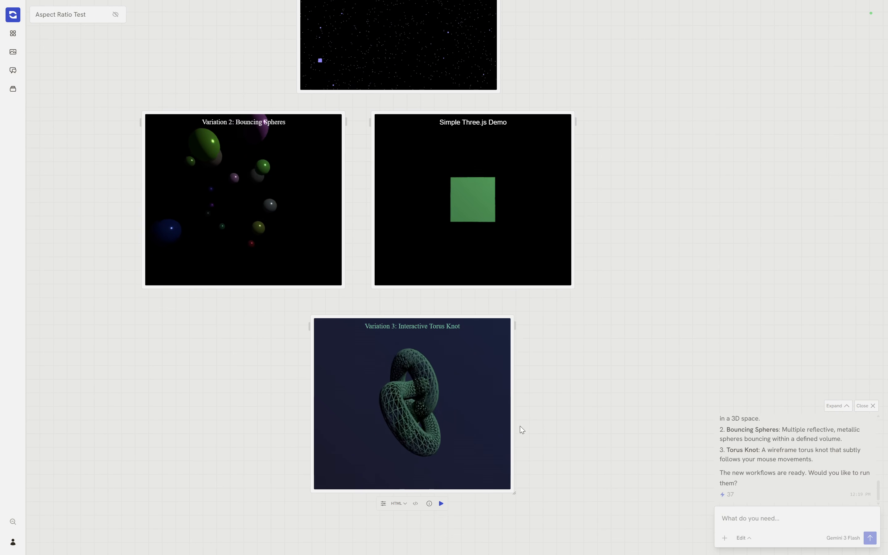
click(434, 407)
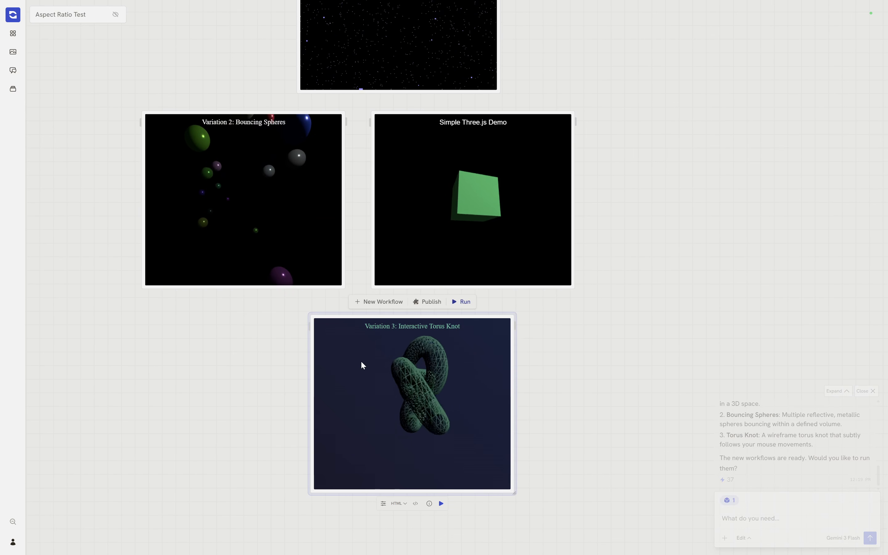
click(240, 235)
scroll(295, 247, down, 3)
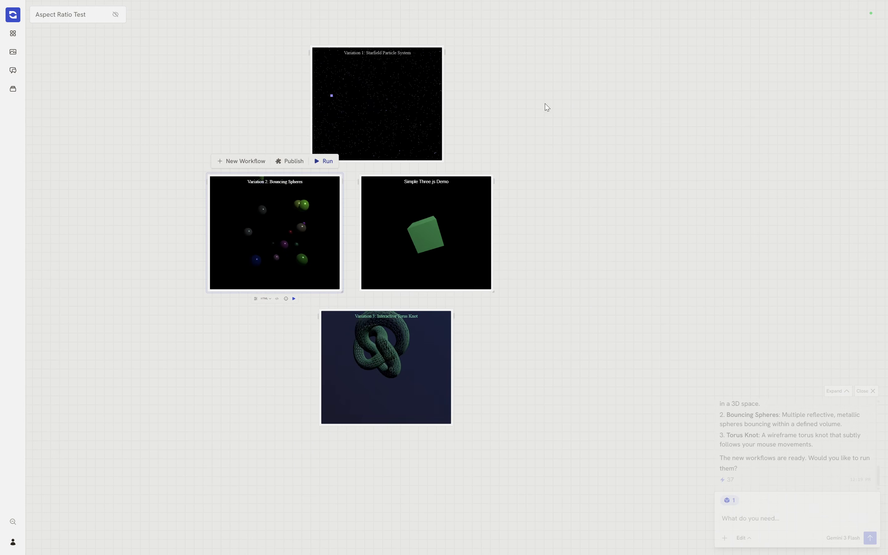
scroll(411, 57, up, 5)
scroll(410, 58, up, 2)
click(295, 156)
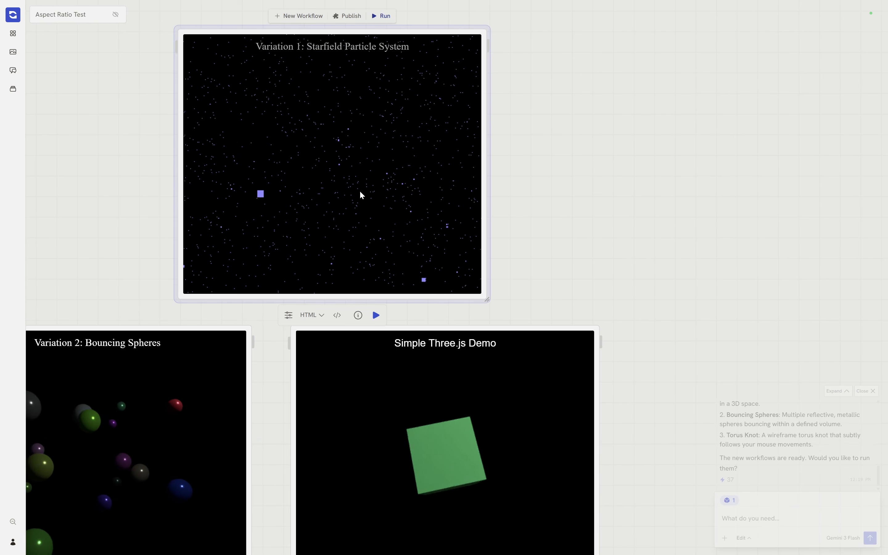
scroll(578, 148, down, 5)
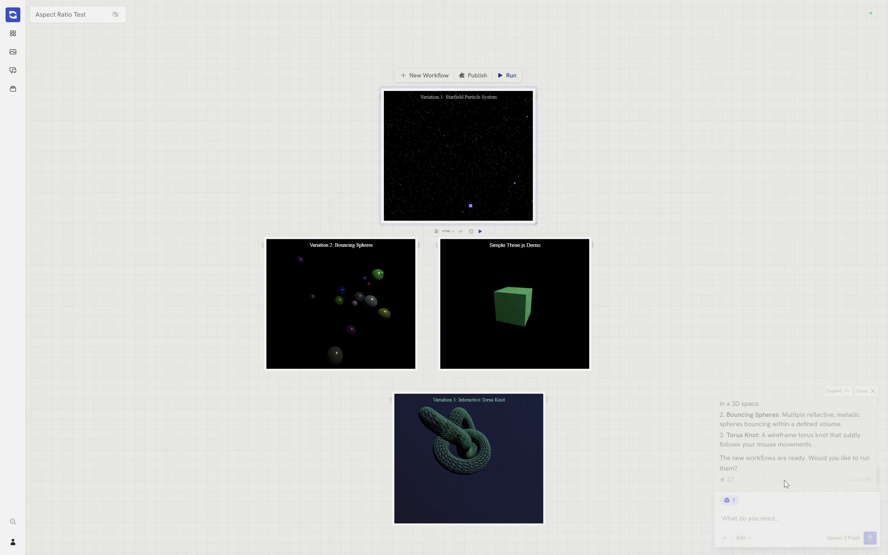
Step: Delete all four Three.js HTML nodes from the canvas and close the current chat
click(640, 432)
drag(639, 428, 570, 363)
drag(586, 471, 166, 92)
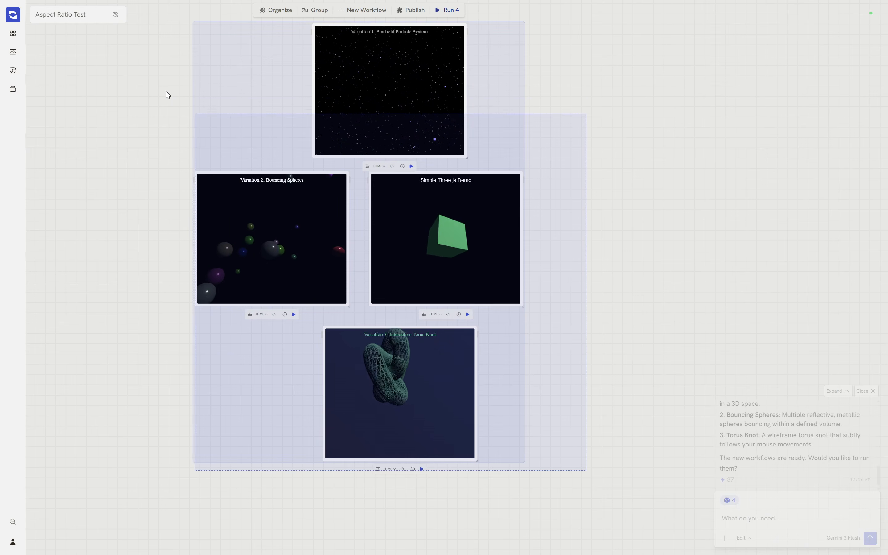
key(Delete)
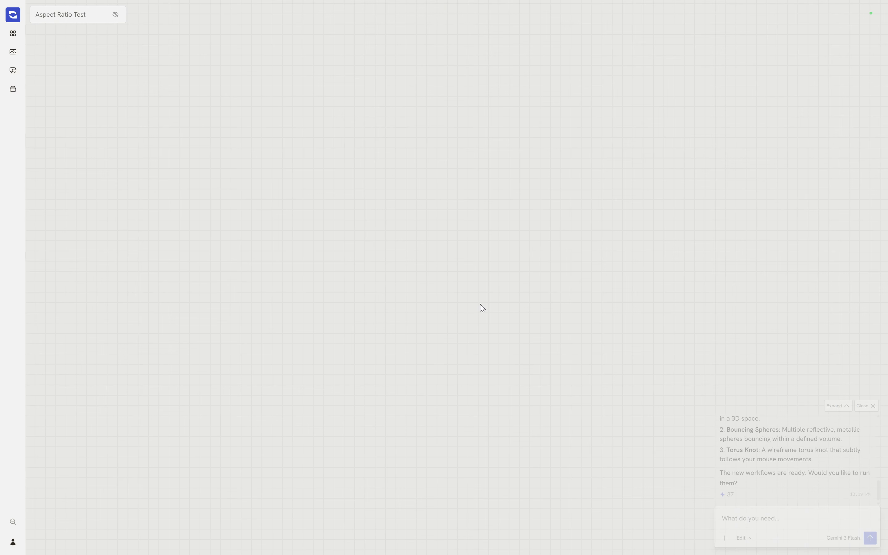
click(865, 406)
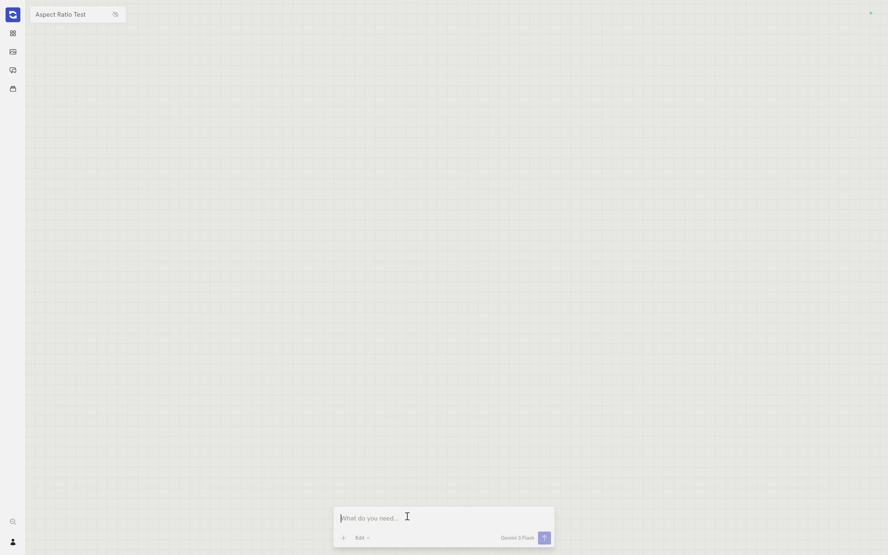
Step: Send the prompt "can you make a workflow to generate some architectural designs" in a new chat
text(can you make a workflow to generate some architectural desig)
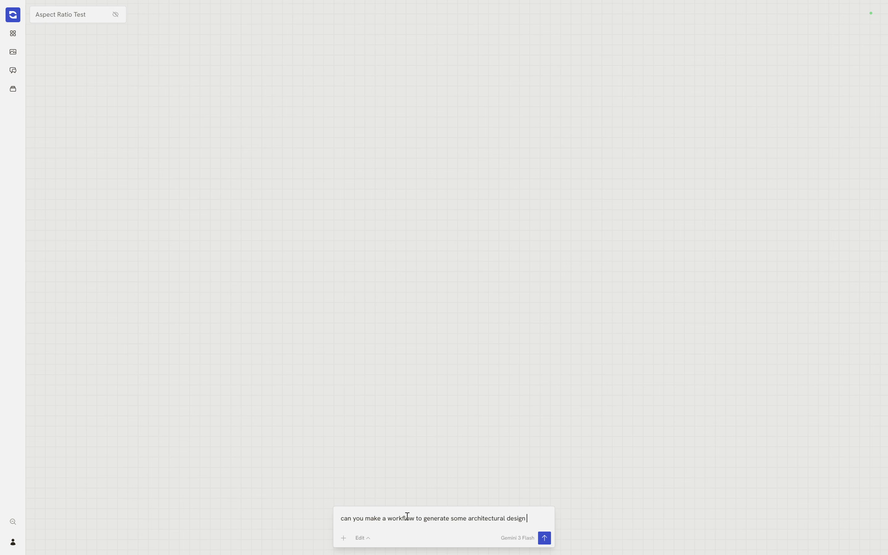
text(ns)
key(Return)
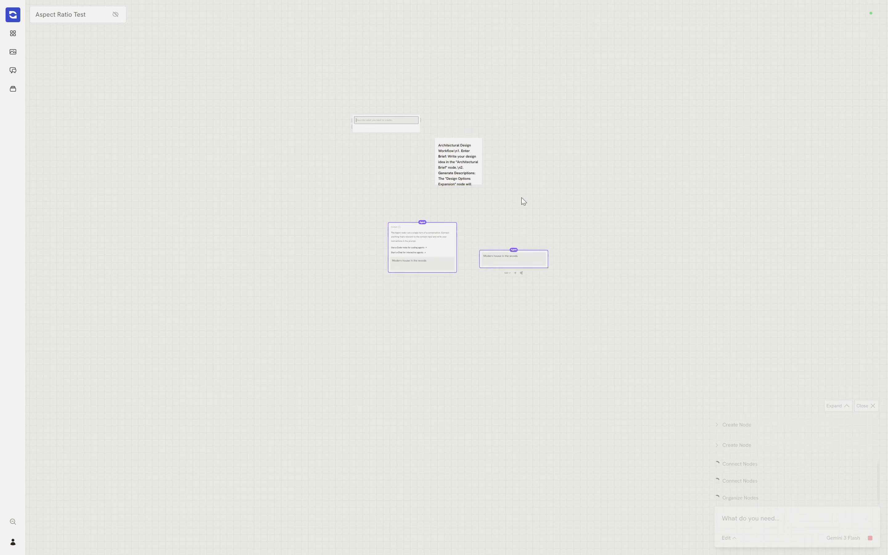
Step: Move the "Modern house in the woods" text node level with the agent's prompt, and shift the instruction note up and enlarge it to fit its full text
scroll(286, 310, up, 3)
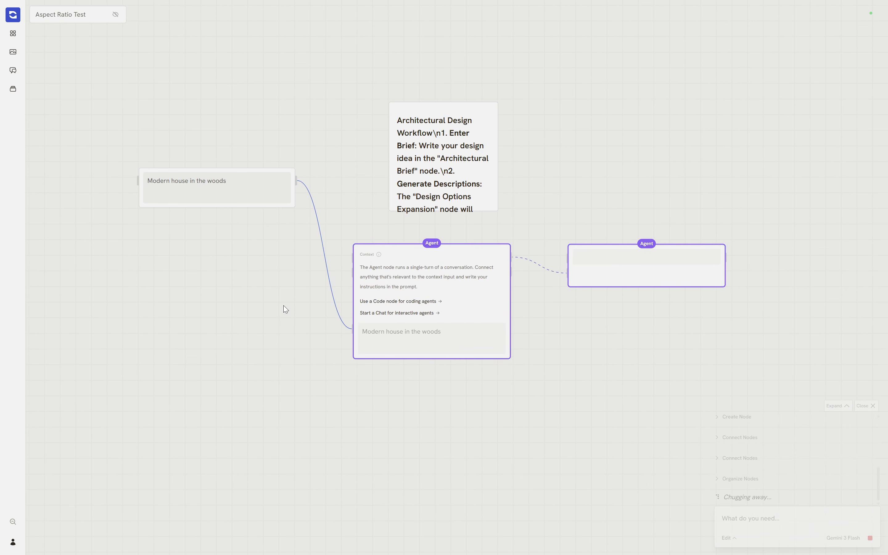
drag(214, 180, 225, 321)
scroll(227, 257, up, 3)
mouse_move(745, 268)
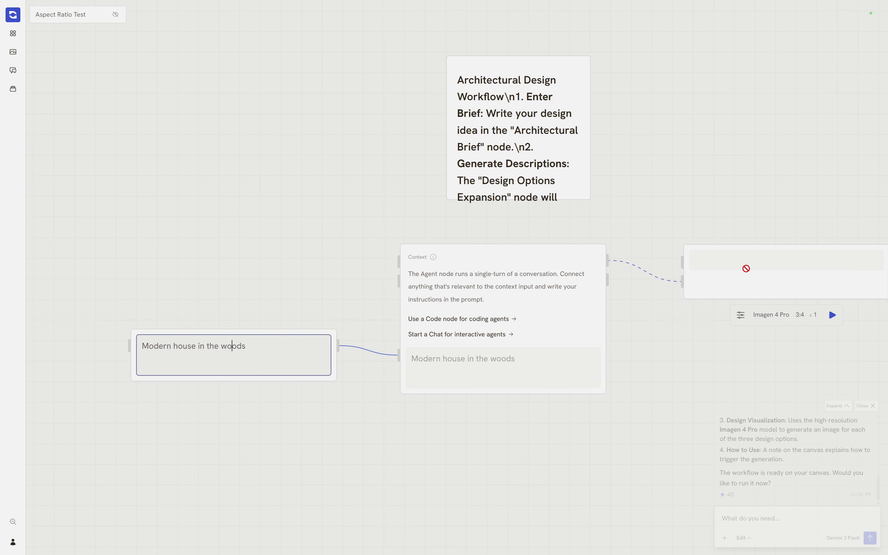
mouse_move(467, 306)
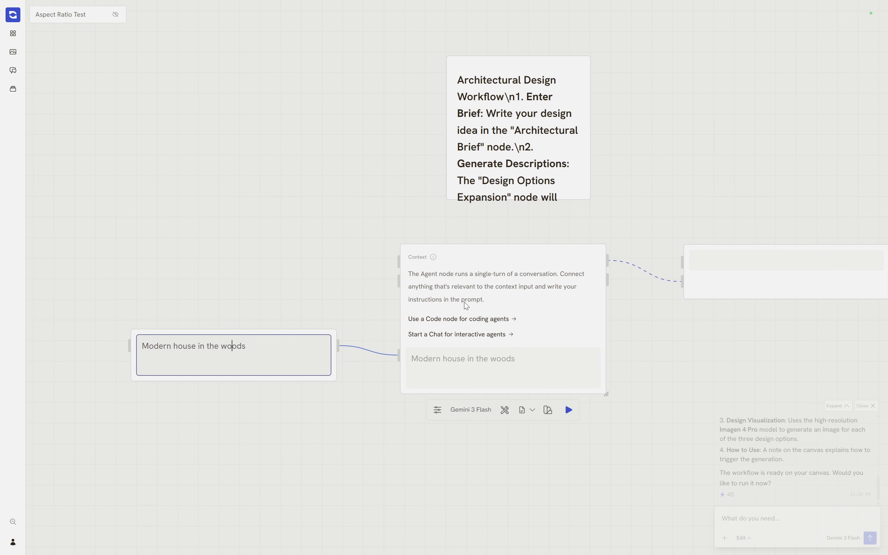
scroll(190, 207, down, 3)
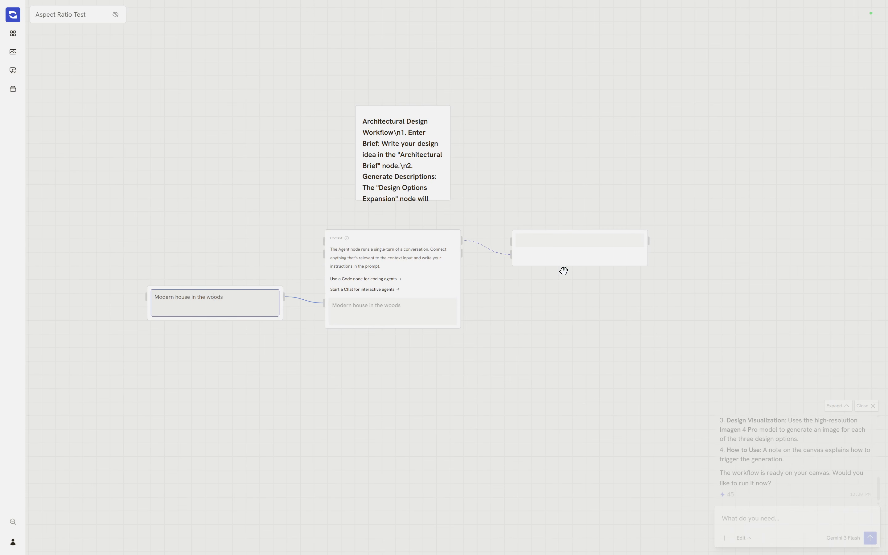
drag(367, 121, 291, 67)
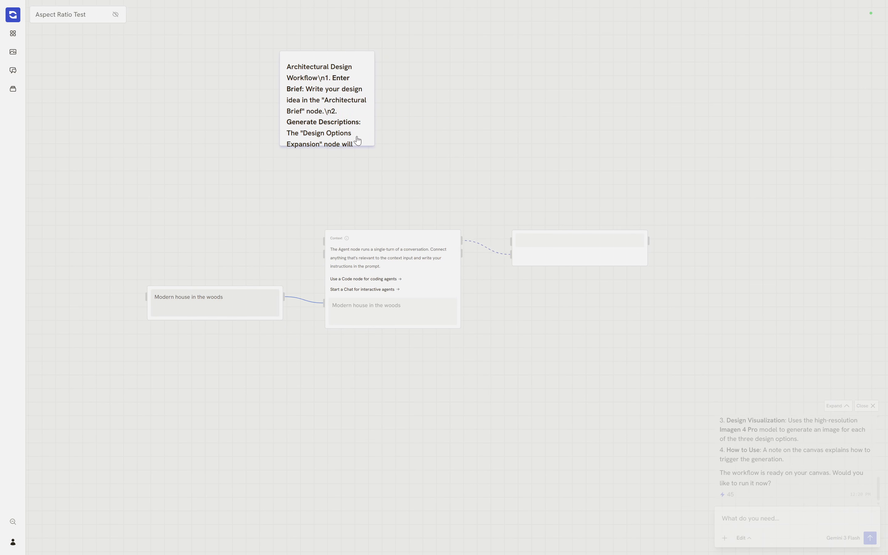
drag(373, 147, 466, 196)
Step: Select the three connected workflow nodes and run them
drag(629, 404, 151, 234)
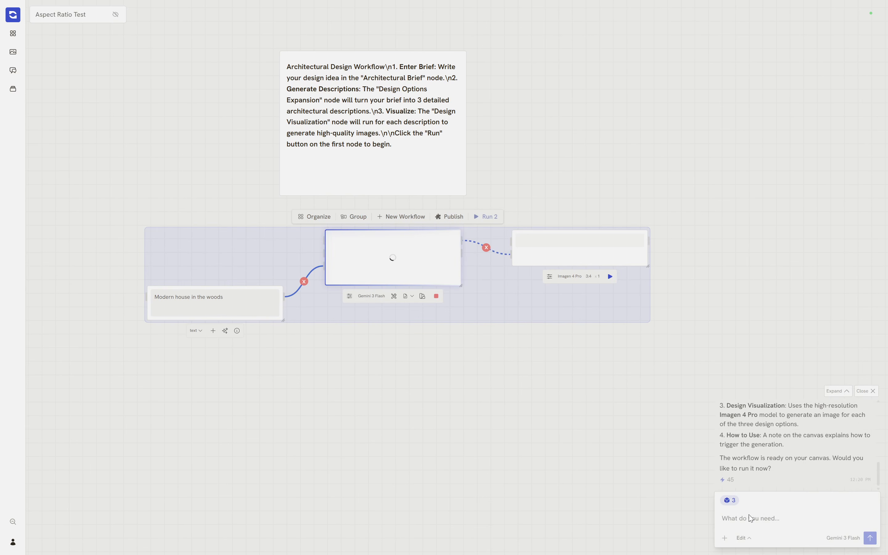
Step: Examine the chat's Permissions and Max budget settings and the credit usage of the last response
click(745, 539)
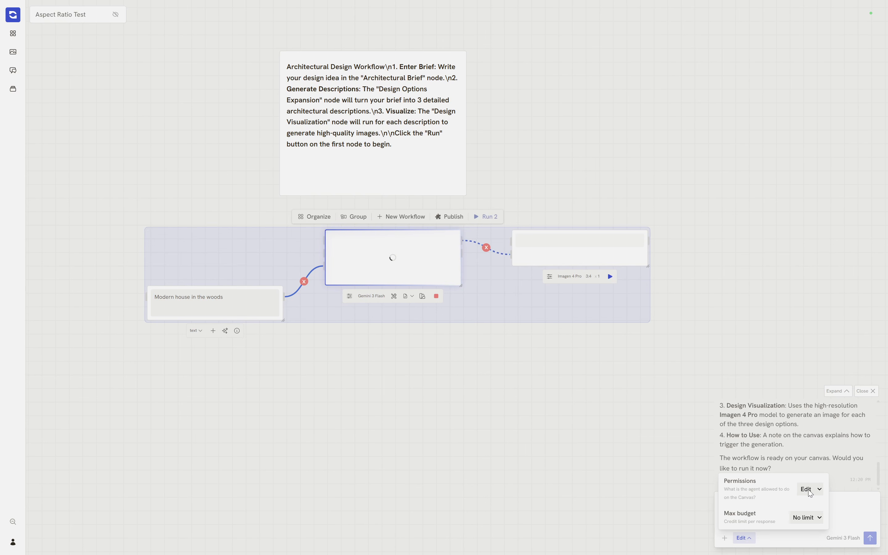
click(808, 518)
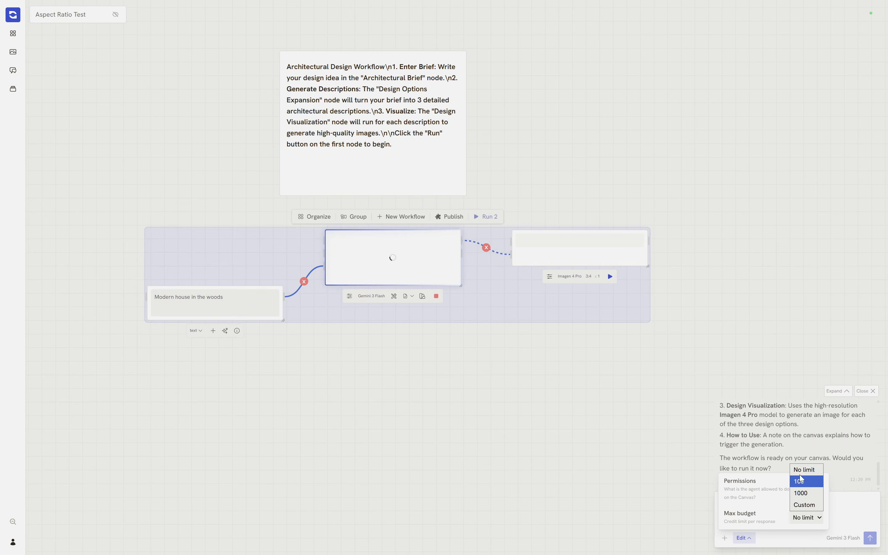
click(753, 474)
mouse_move(730, 482)
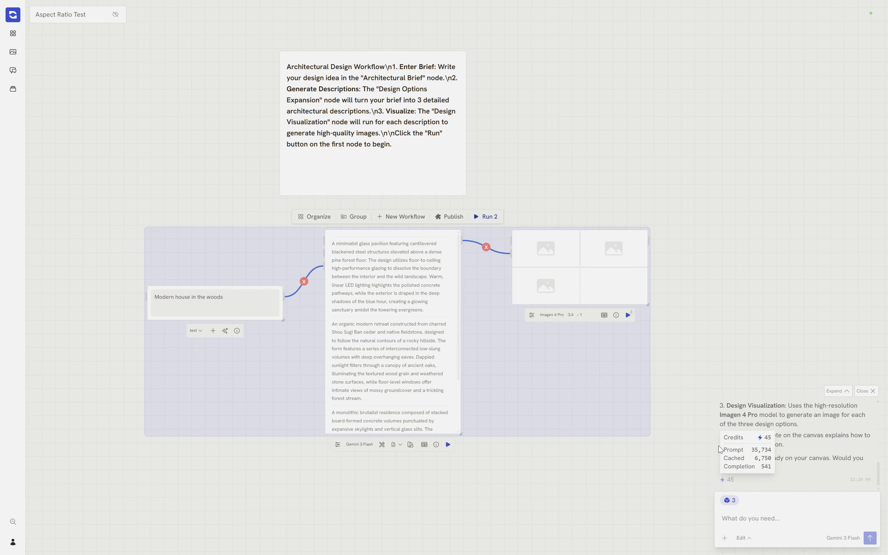
click(709, 287)
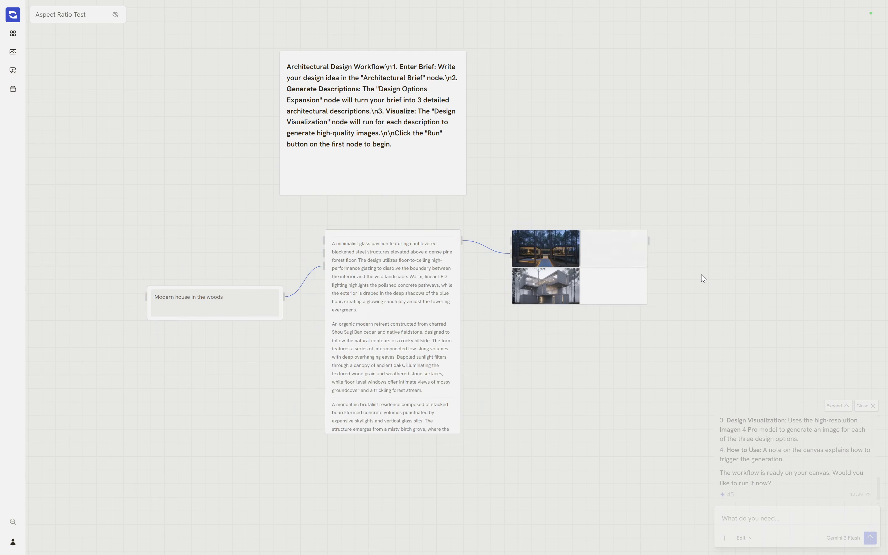
Step: Look over the three generated house images and enlarge the image node that holds them
scroll(686, 254, up, 5)
scroll(688, 262, left, 3)
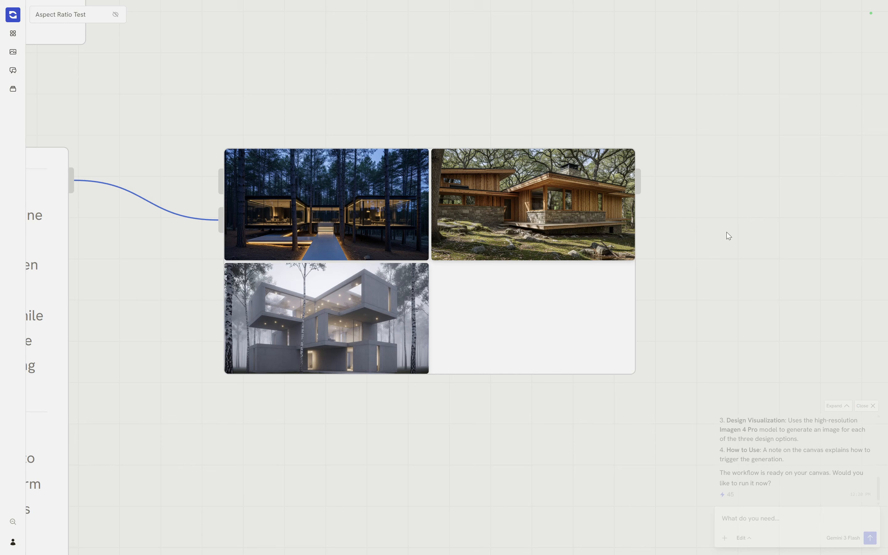
scroll(776, 231, down, 5)
scroll(140, 196, left, 5)
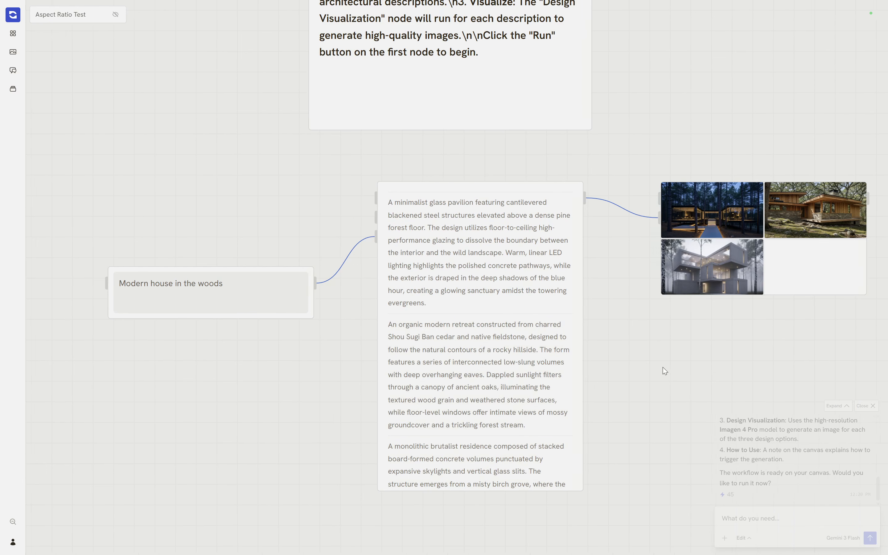
scroll(663, 371, right, 7)
scroll(489, 217, up, 5)
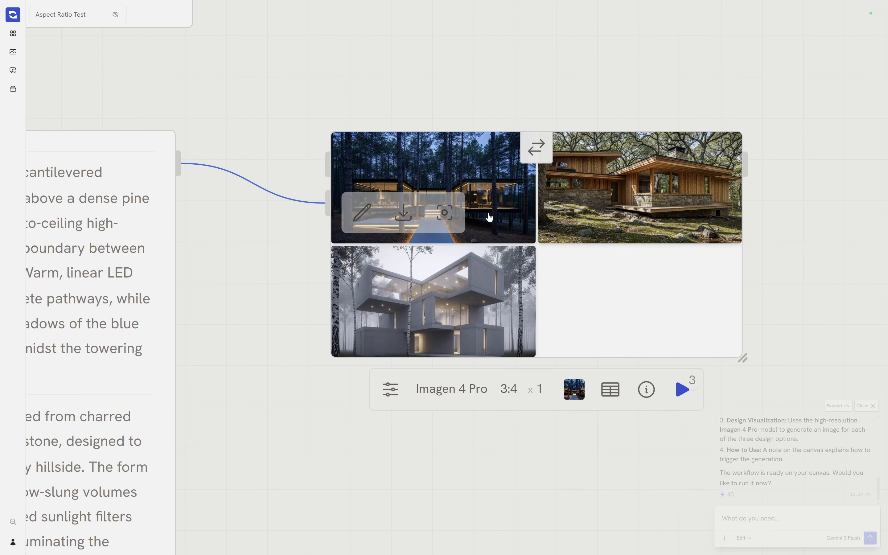
scroll(796, 301, right, 5)
scroll(795, 300, down, 3)
drag(544, 257, 674, 397)
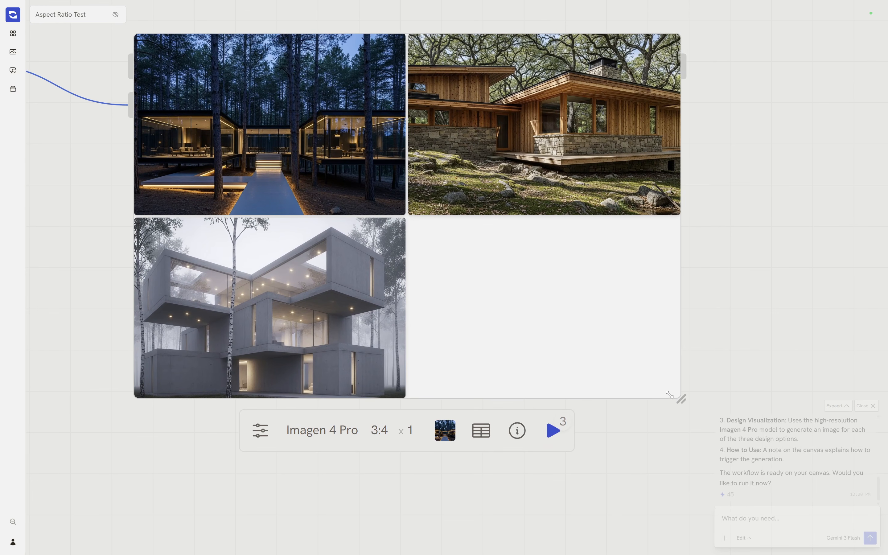
scroll(452, 287, down, 5)
scroll(526, 226, right, 4)
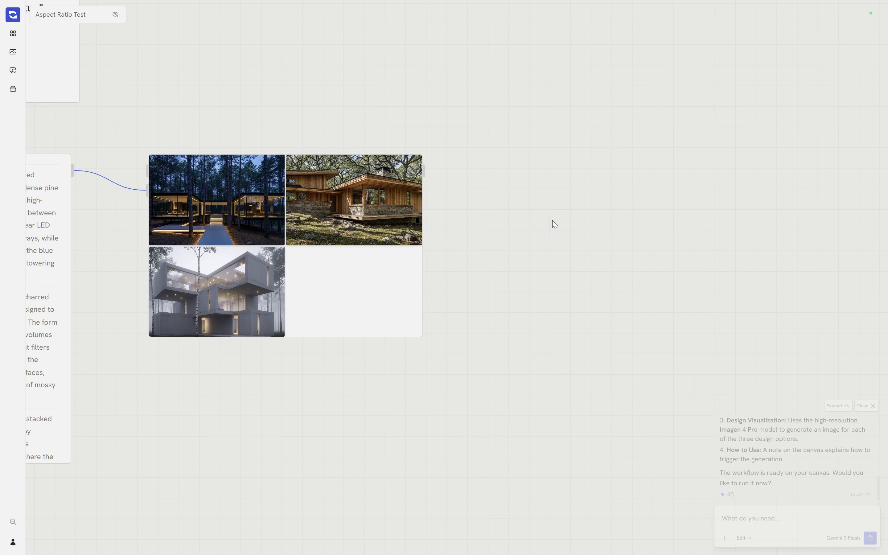
Step: Send the prompt "let's turn these images into a website" in the same chat
scroll(553, 224, down, 3)
drag(525, 377, 315, 180)
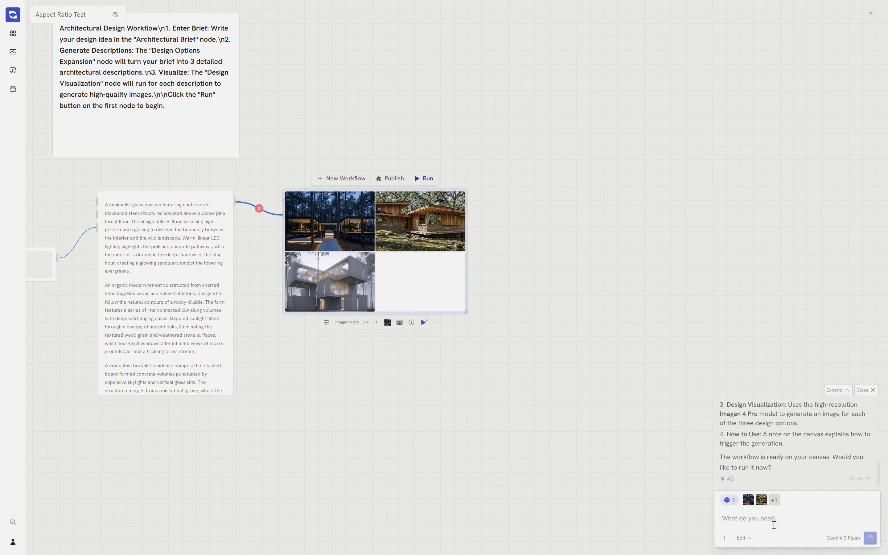
click(526, 330)
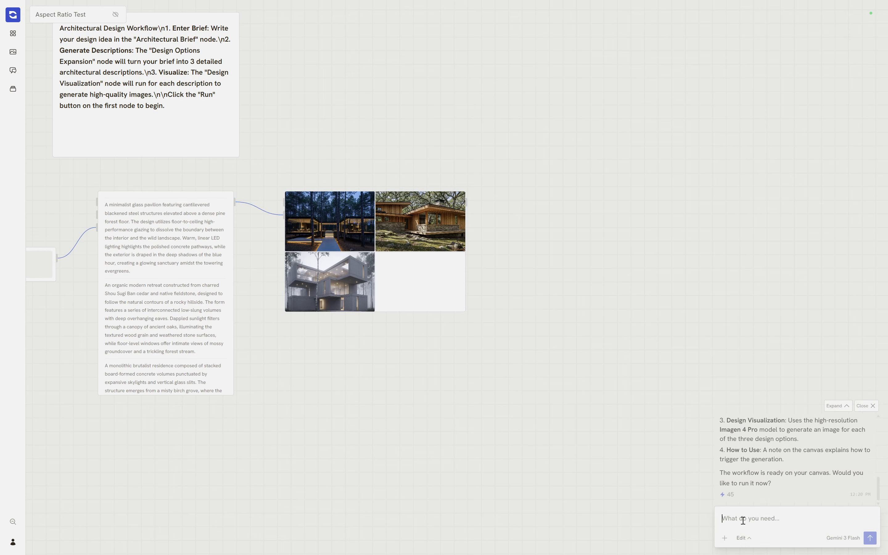
text(let's)
key(Return)
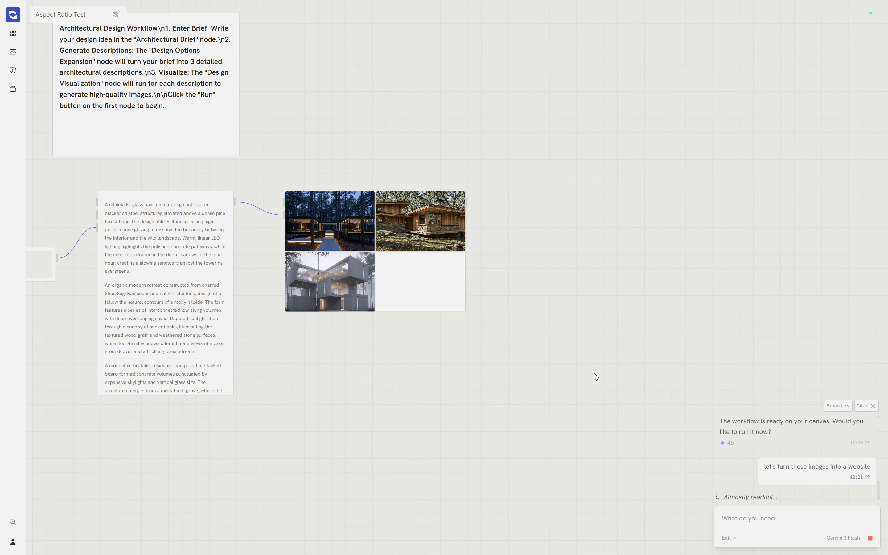
Step: Select the generated portfolio website node and send the chat prompt "fix the error" for it
scroll(596, 377, down, 3)
scroll(440, 337, up, 3)
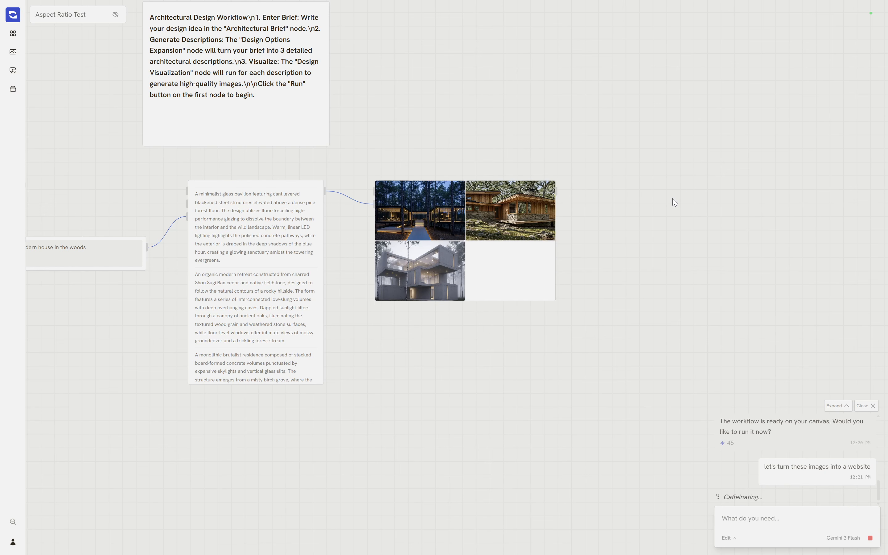
scroll(649, 236, down, 2)
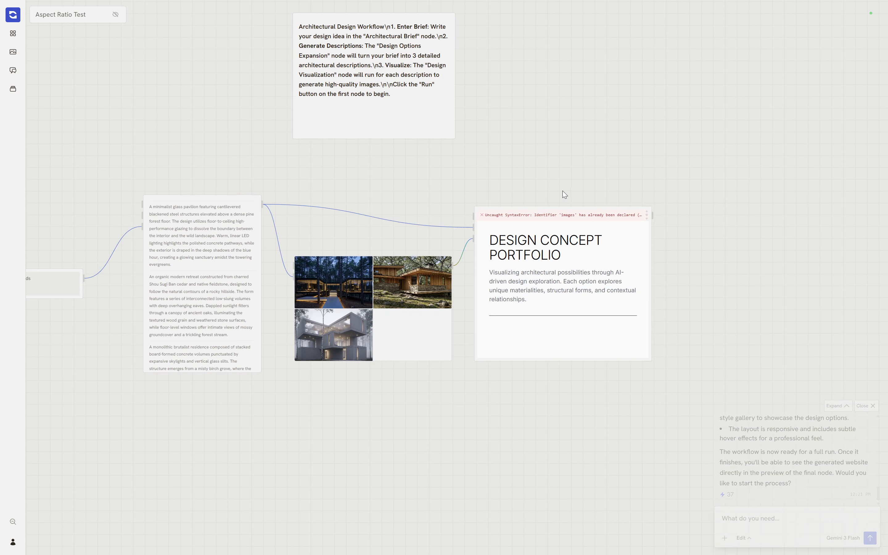
scroll(560, 191, up, 4)
scroll(639, 239, up, 2)
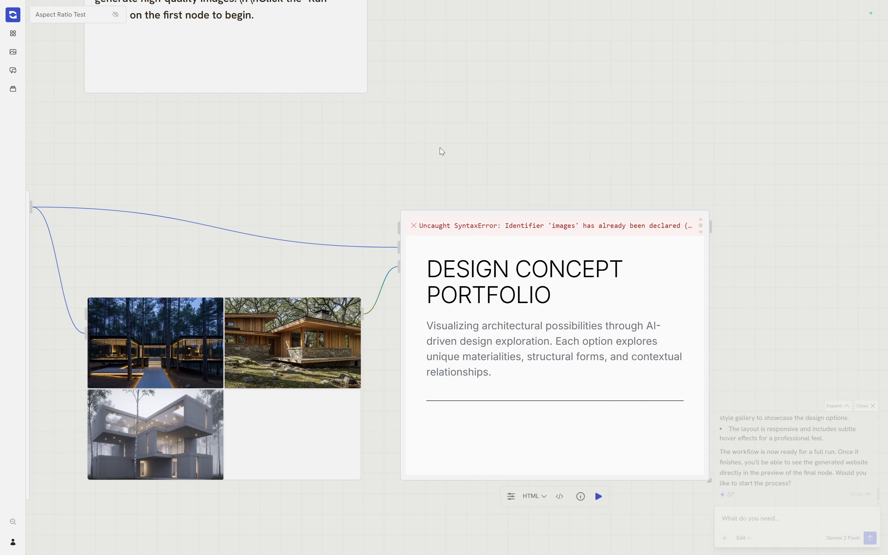
scroll(444, 162, down, 3)
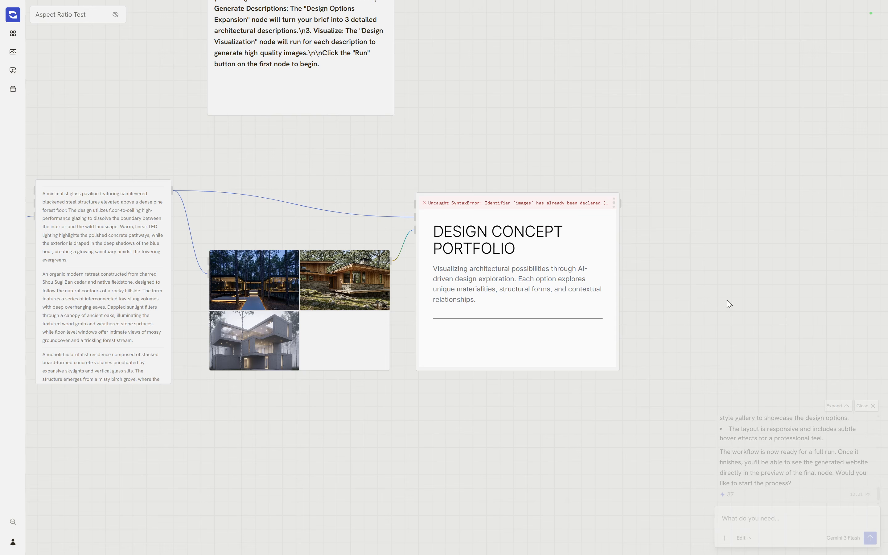
drag(723, 305, 502, 133)
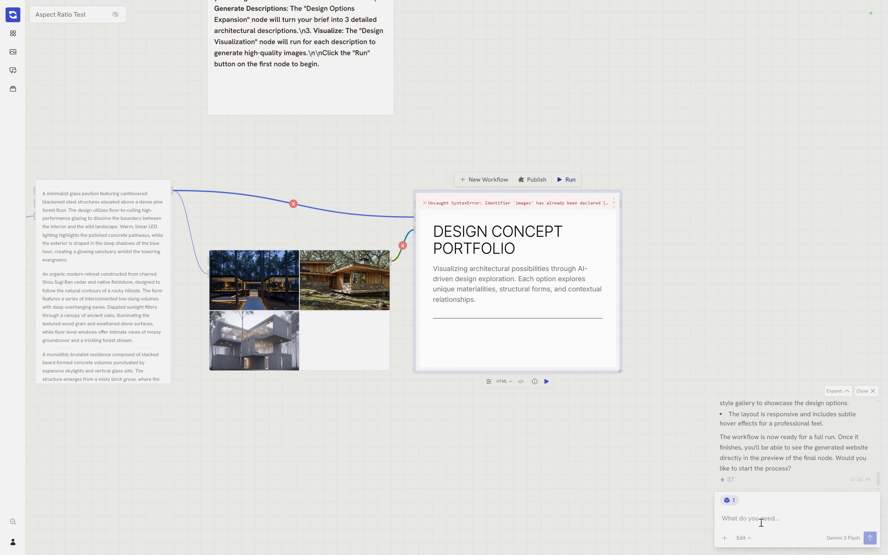
text(fix the error)
key(Return)
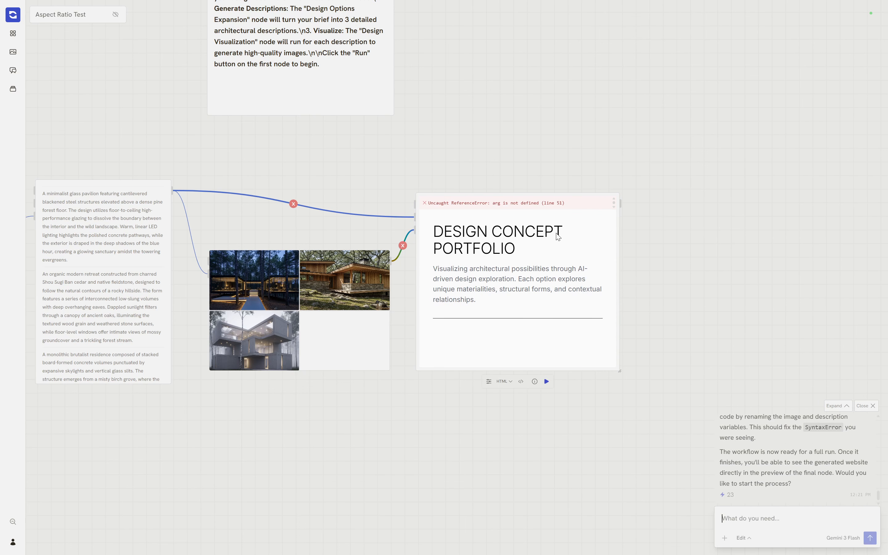
Step: Reselect the portfolio website node and send the follow-up chat prompt "still an error"
click(593, 249)
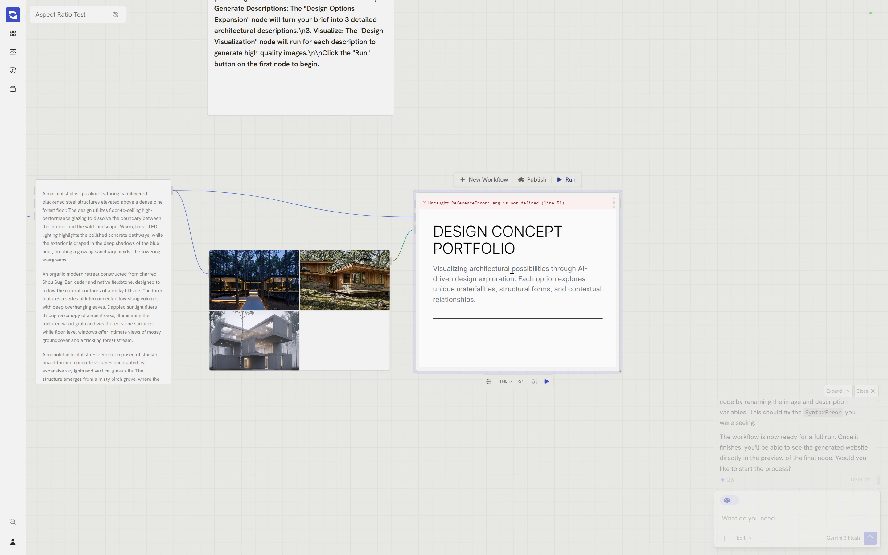
scroll(670, 276, up, 5)
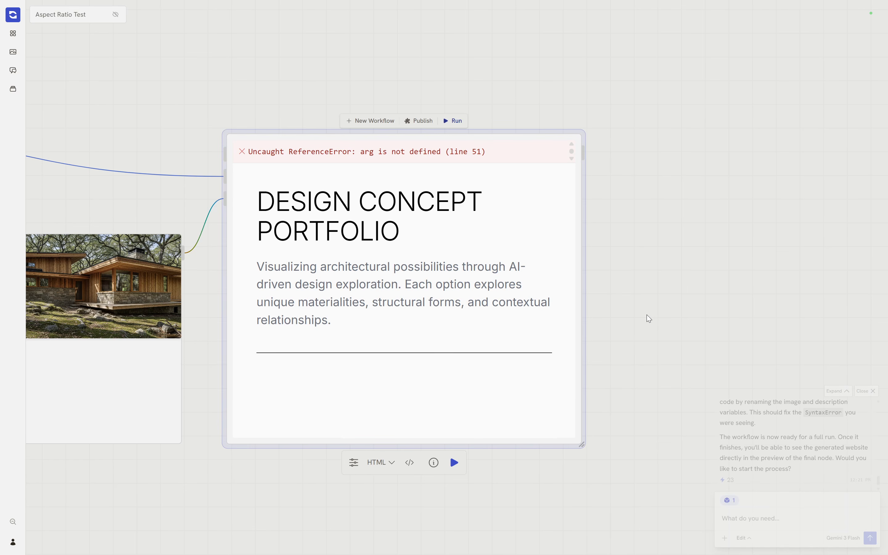
scroll(653, 323, down, 2)
click(750, 519)
text(still an error)
key(Return)
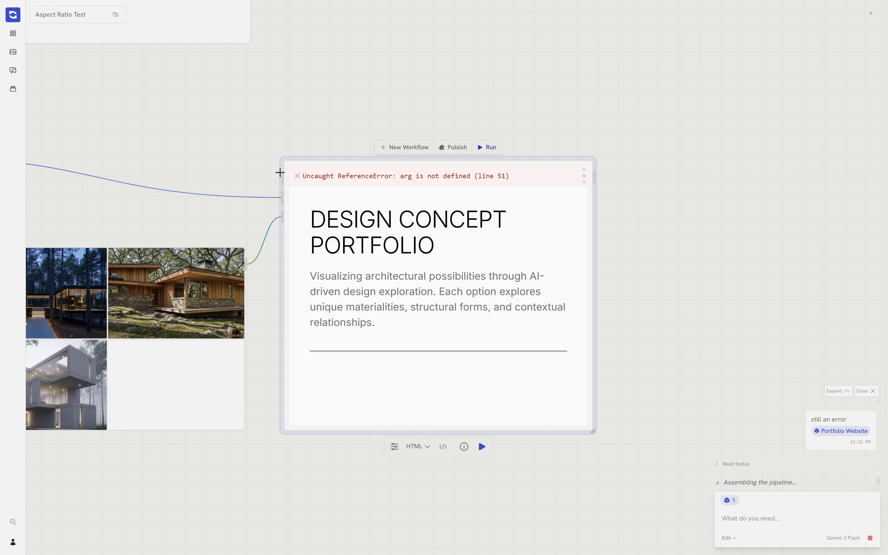
Step: Enlarge the portfolio website node and look through its page down to the Option 03 section
scroll(739, 178, down, 3)
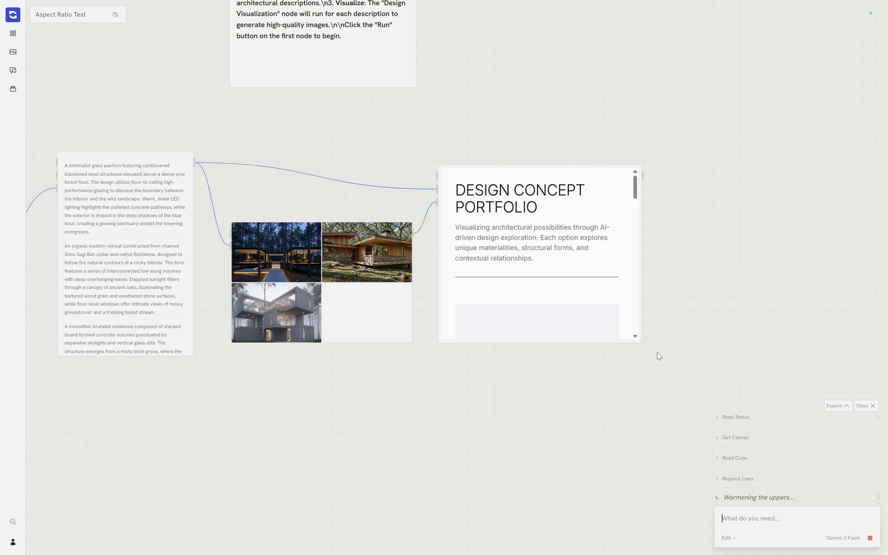
drag(641, 342, 686, 463)
click(566, 241)
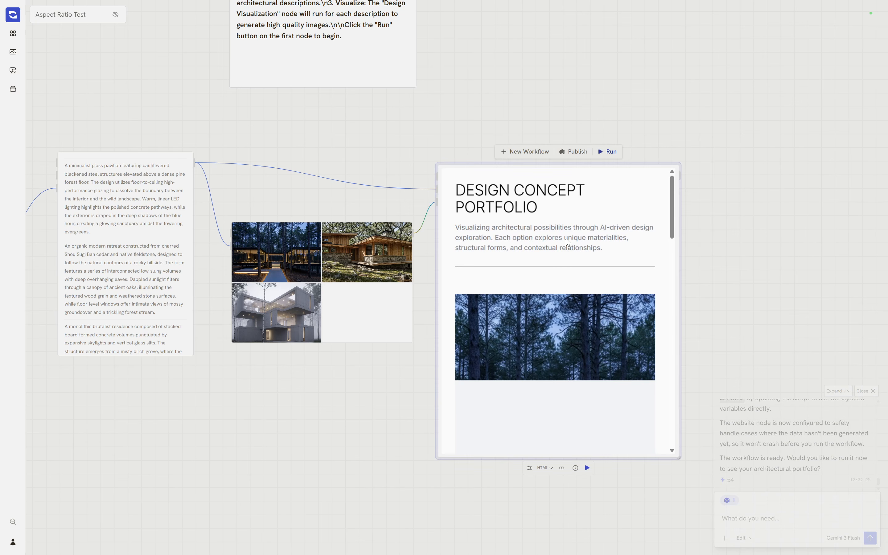
scroll(583, 257, down, 3)
scroll(584, 257, down, 15)
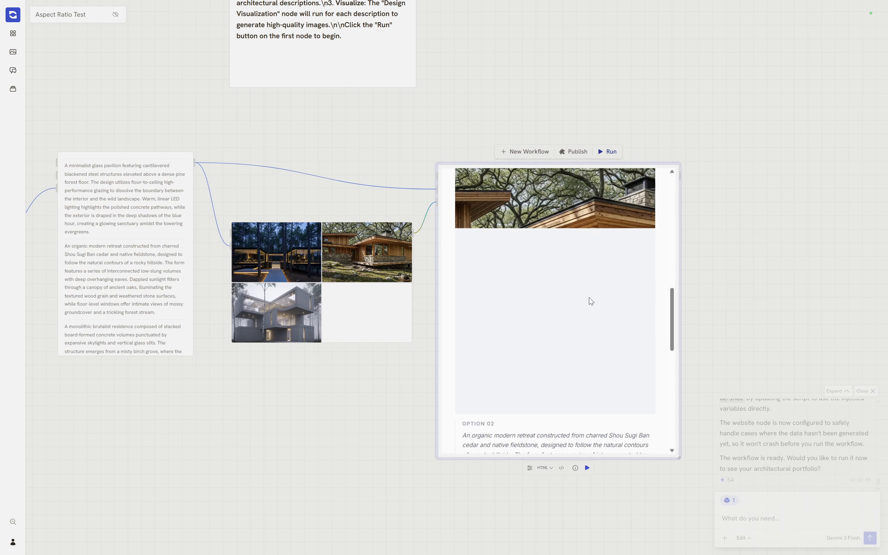
scroll(591, 302, up, 15)
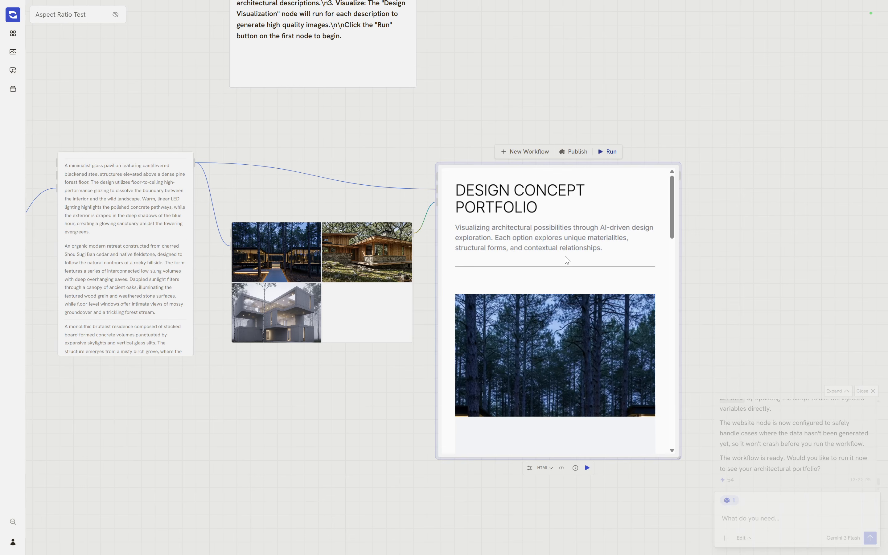
scroll(602, 250, down, 10)
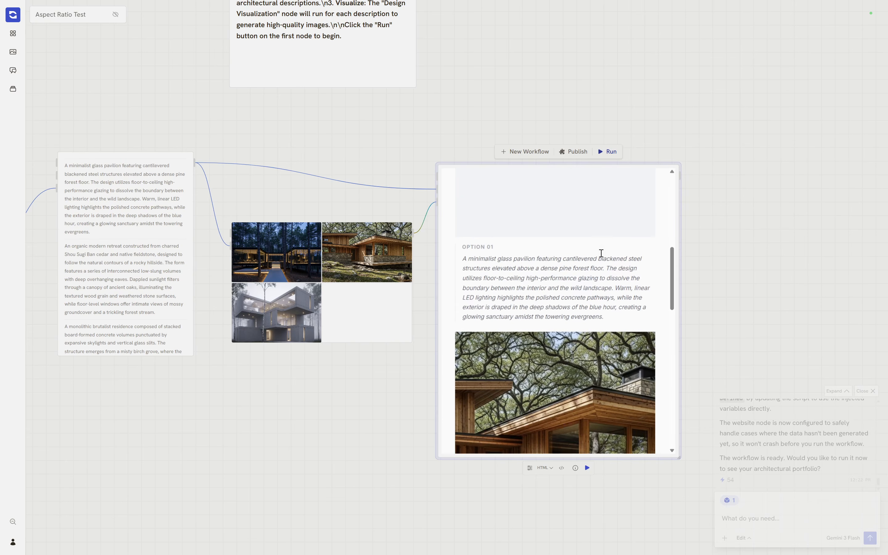
scroll(600, 261, down, 5)
Step: Add a Create Artifact node beside the website node and connect the website's output to its Content input
drag(793, 211, 636, 181)
double_click(539, 139)
text(artifac)
click(581, 198)
scroll(365, 238, up, 5)
drag(299, 224, 380, 253)
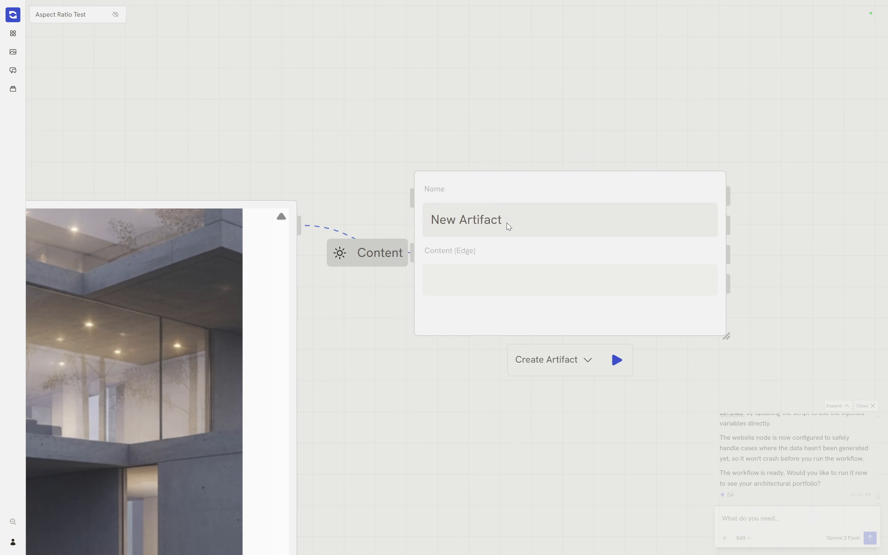
Step: Name the artifact "Demo website" and run the Create Artifact node
triple_click(487, 223)
text(Demo website)
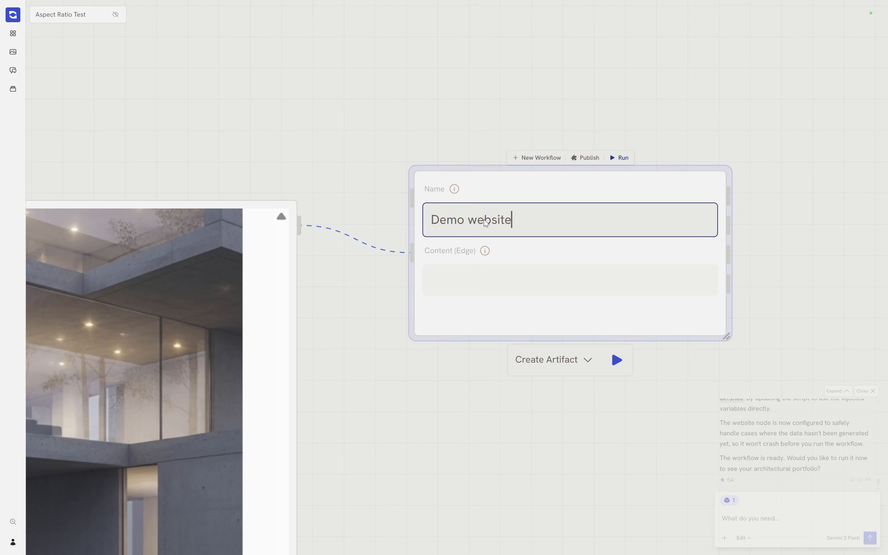
click(531, 162)
click(597, 305)
click(617, 360)
Step: Bring the whole architectural workflow back into view and open the main Runchat menu
scroll(566, 138, down, 3)
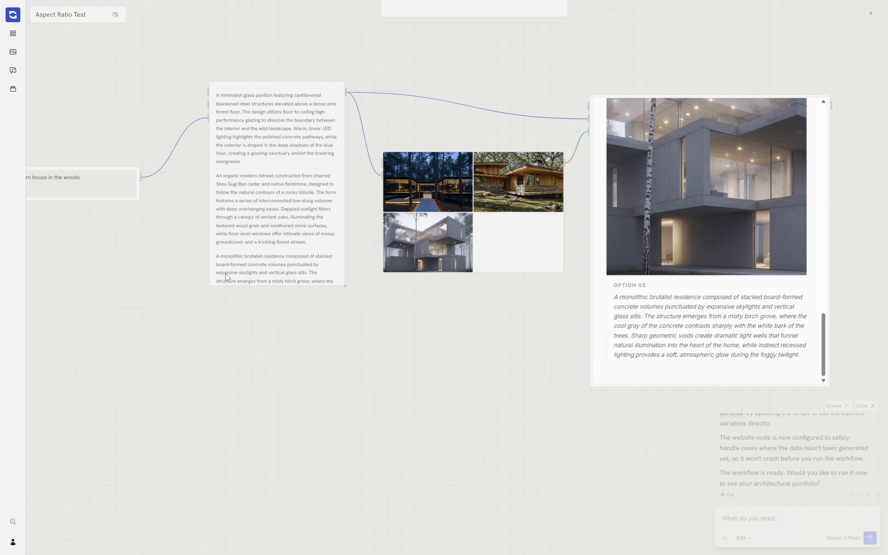
scroll(262, 299, down, 2)
drag(502, 89, 502, 129)
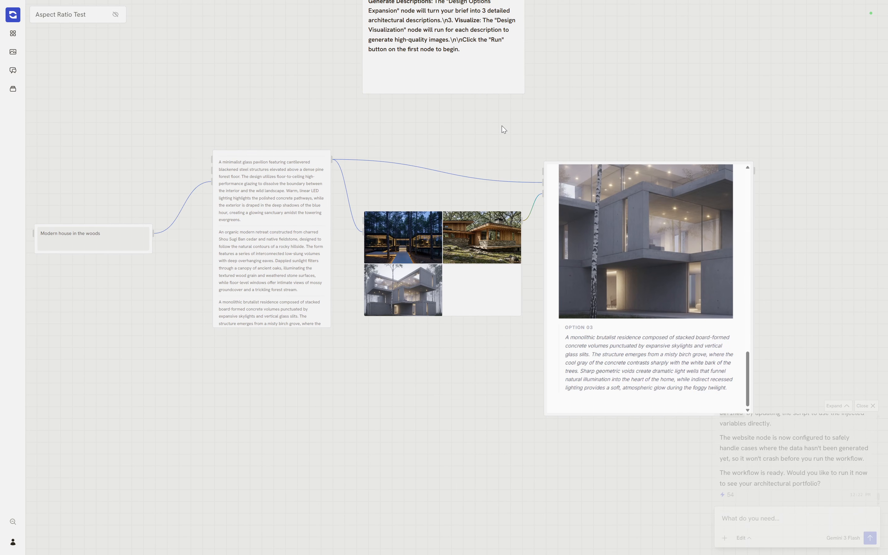
click(12, 15)
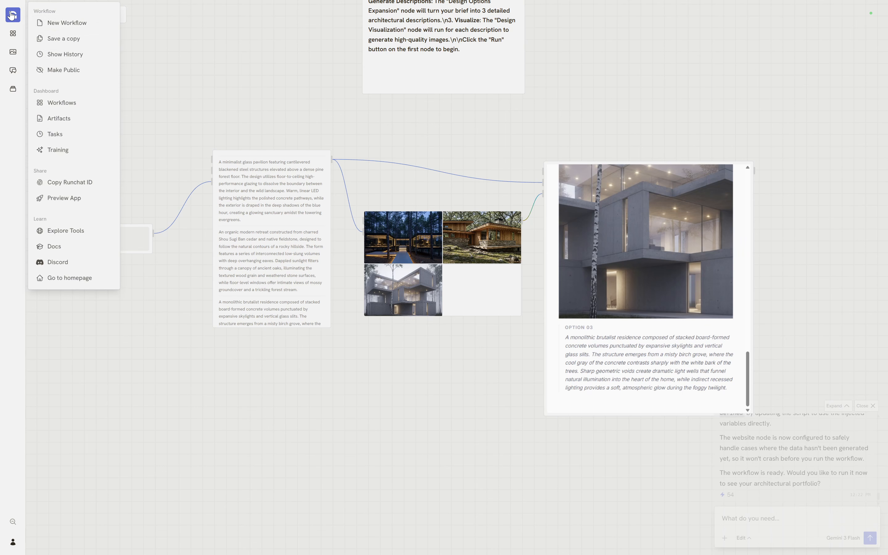